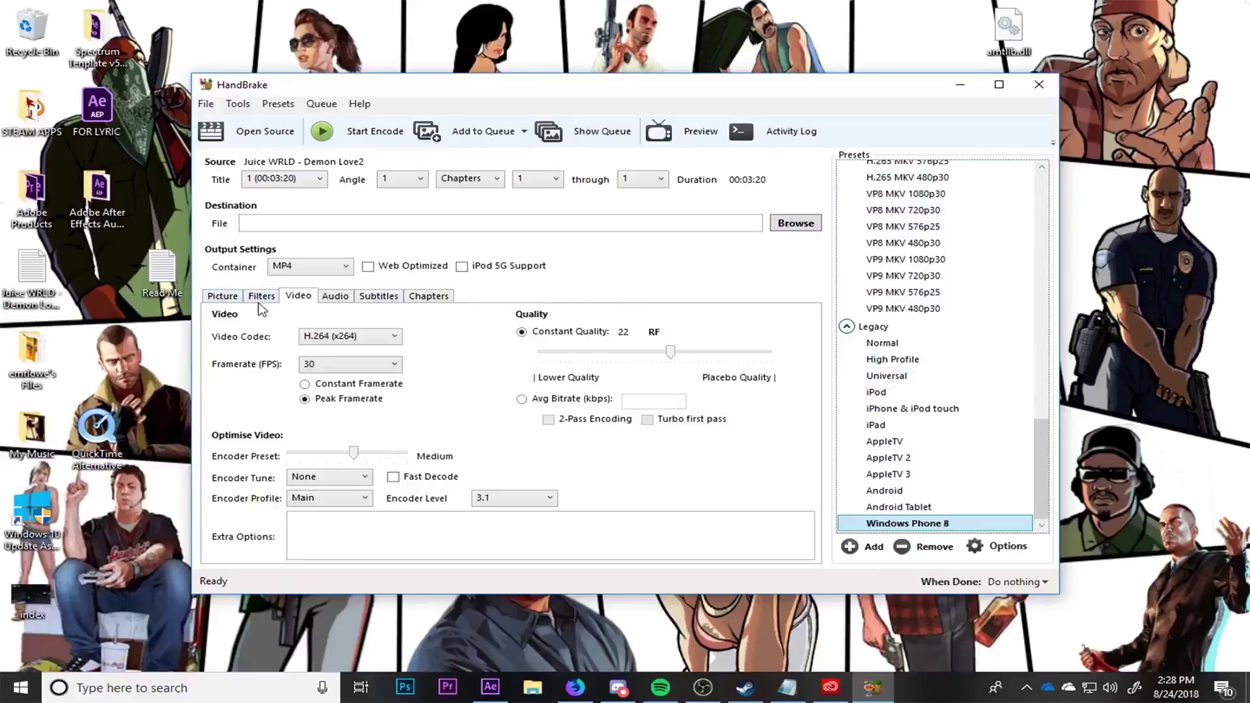
left_click(224, 299)
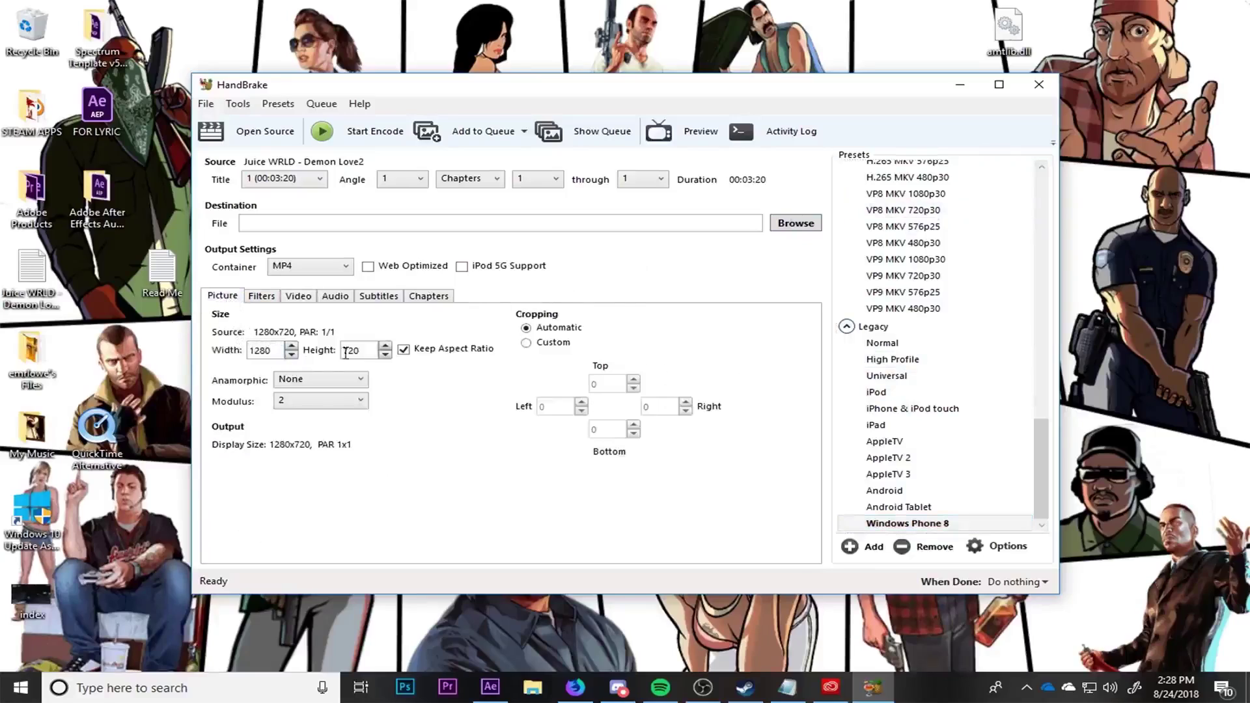
left_click(406, 351)
left_click(243, 130)
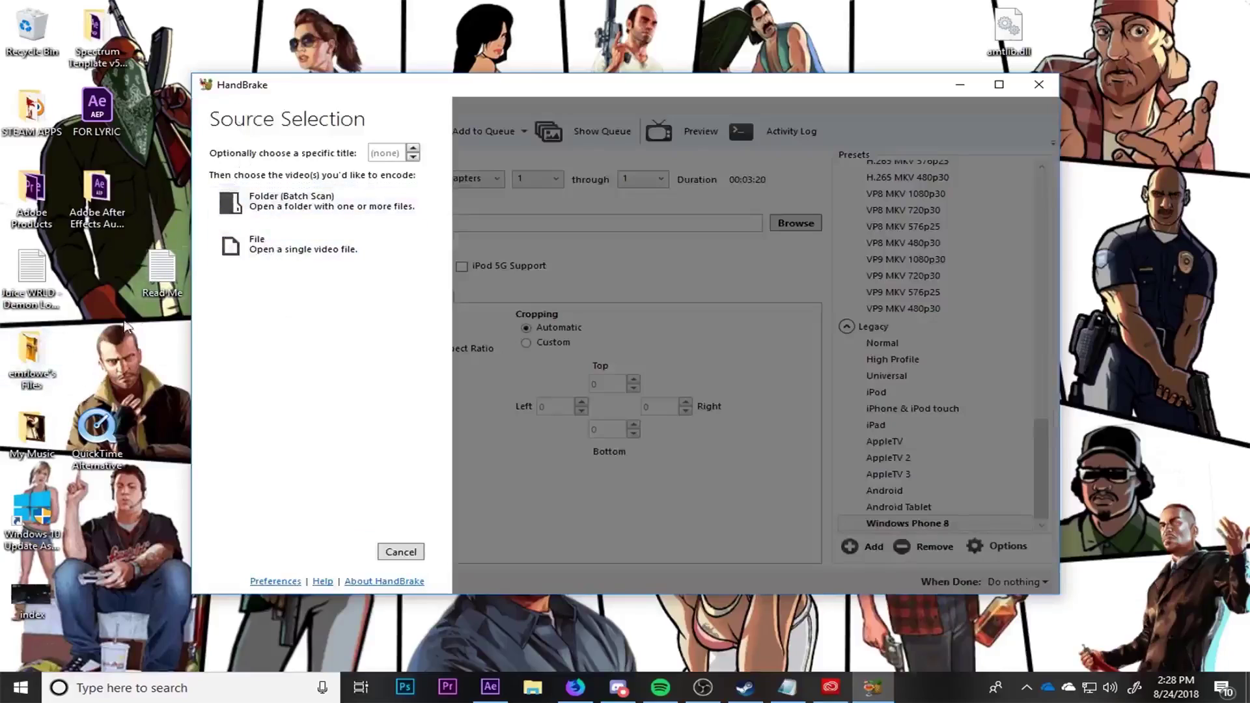
left_click(284, 266)
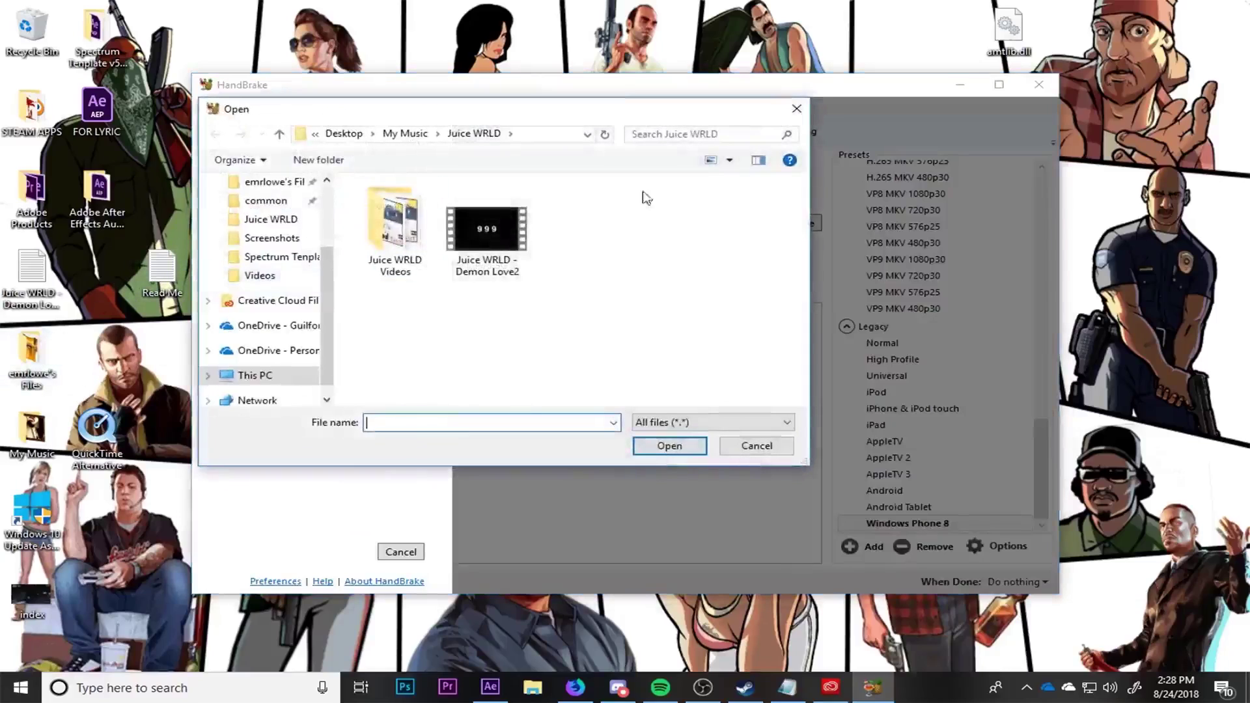
left_click(796, 108)
Step: Restart HandBrake and open the single video file Juice WRLD - Demon Love2 as the source
left_click(1038, 85)
left_click(19, 687)
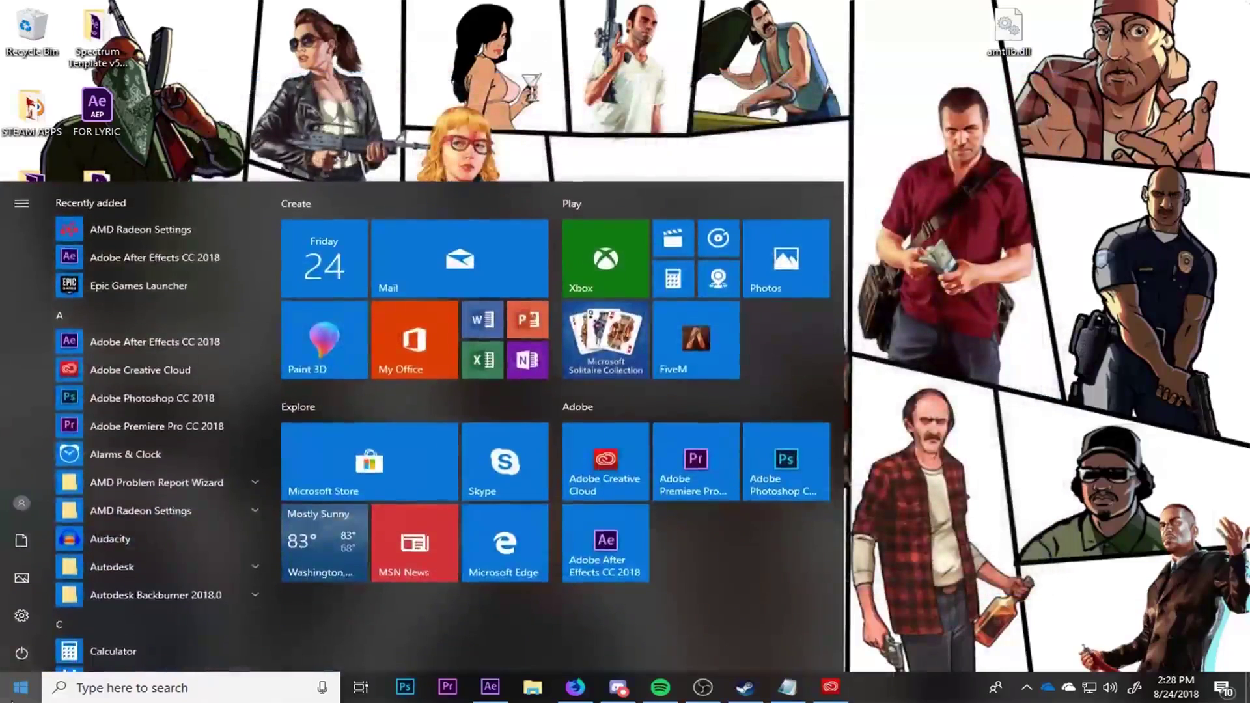
type("hand")
key("Escape")
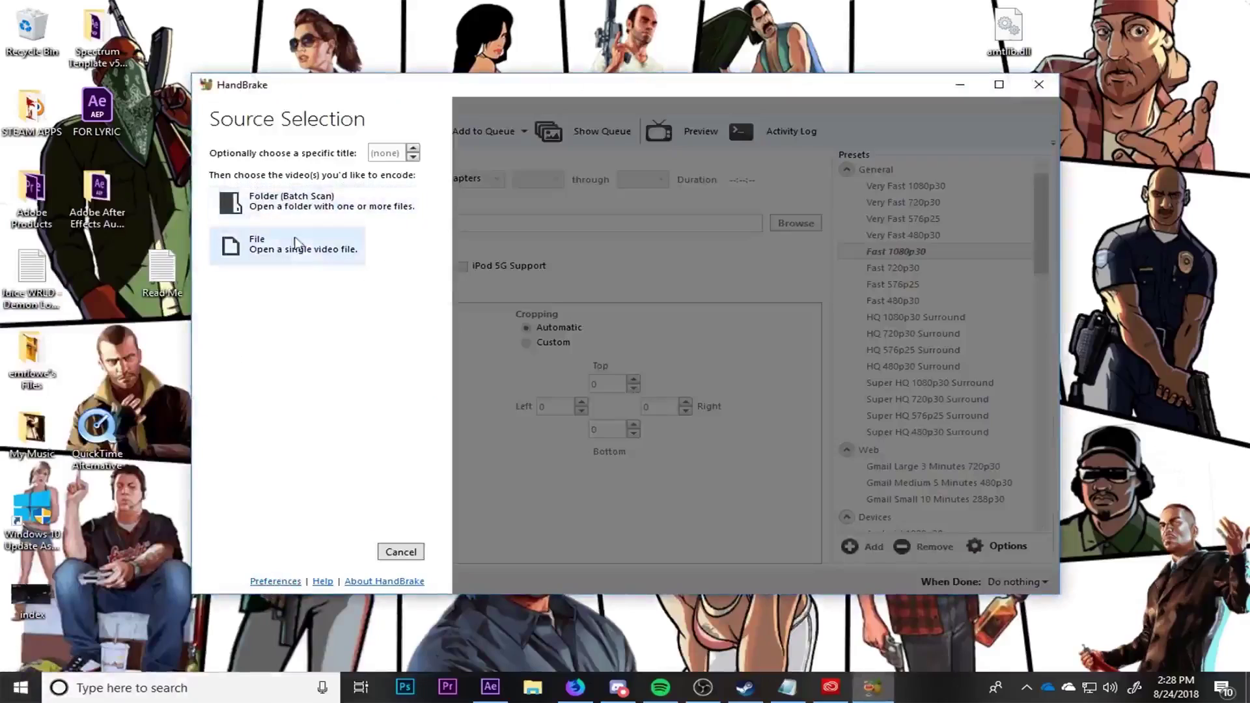
left_click(293, 268)
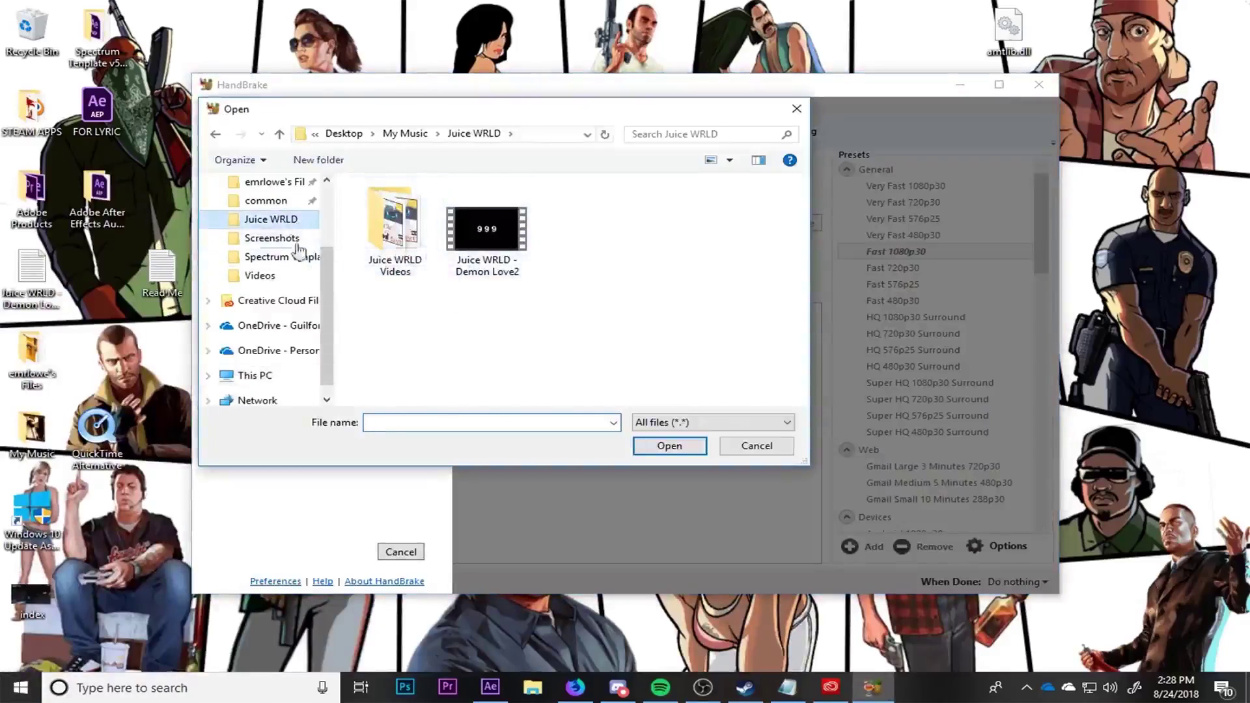
double_click(513, 237)
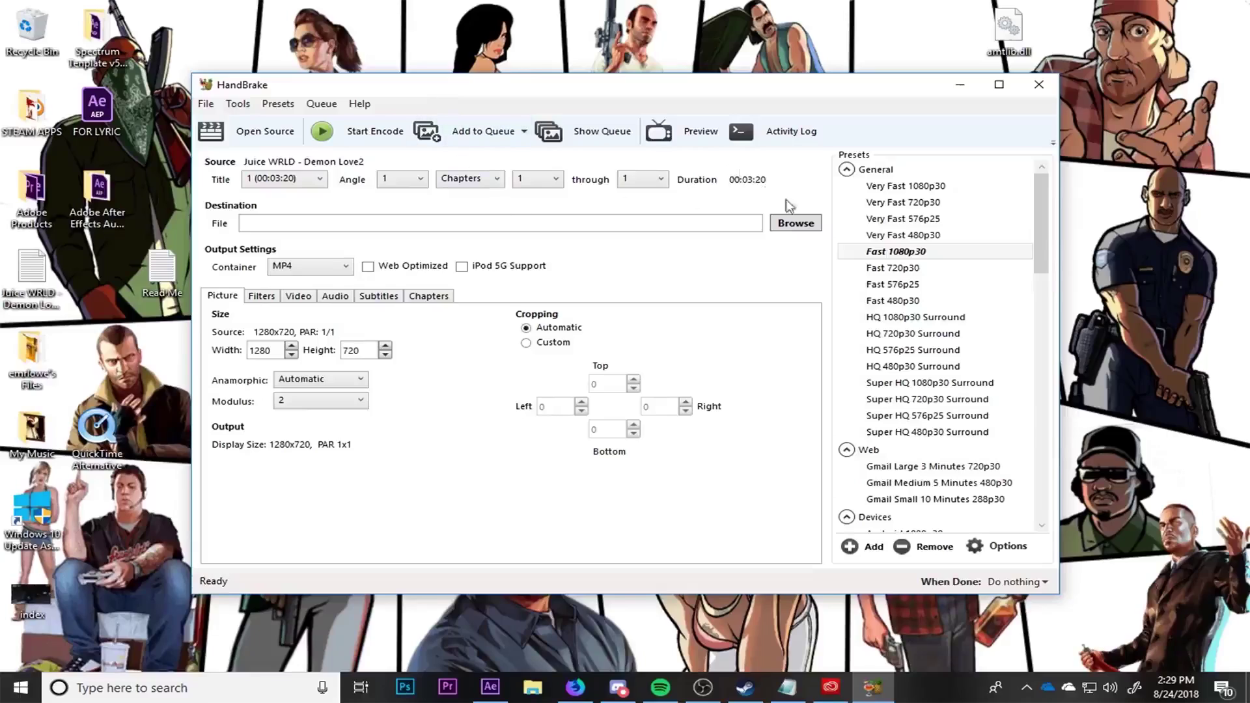
Step: Check the file size of the Juice WRLD - Demon Love2 video in its properties, then leave the destination file unset
left_click(800, 224)
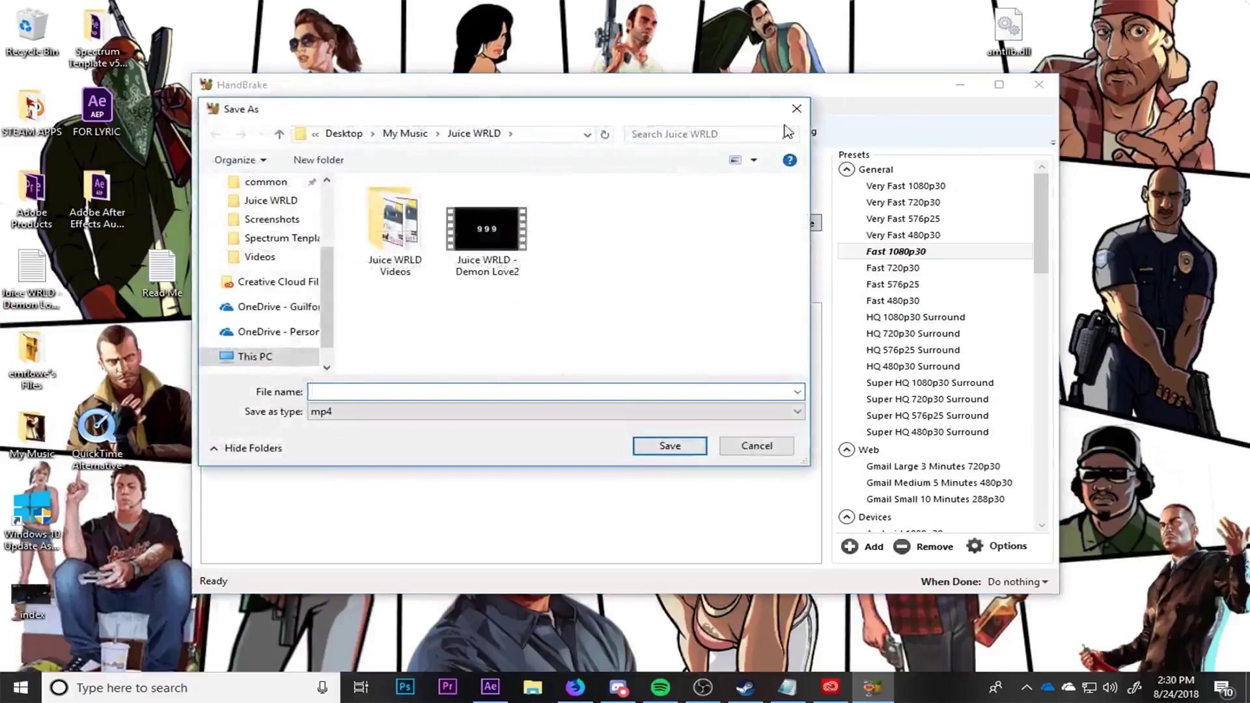
left_click(524, 261)
right_click(488, 241)
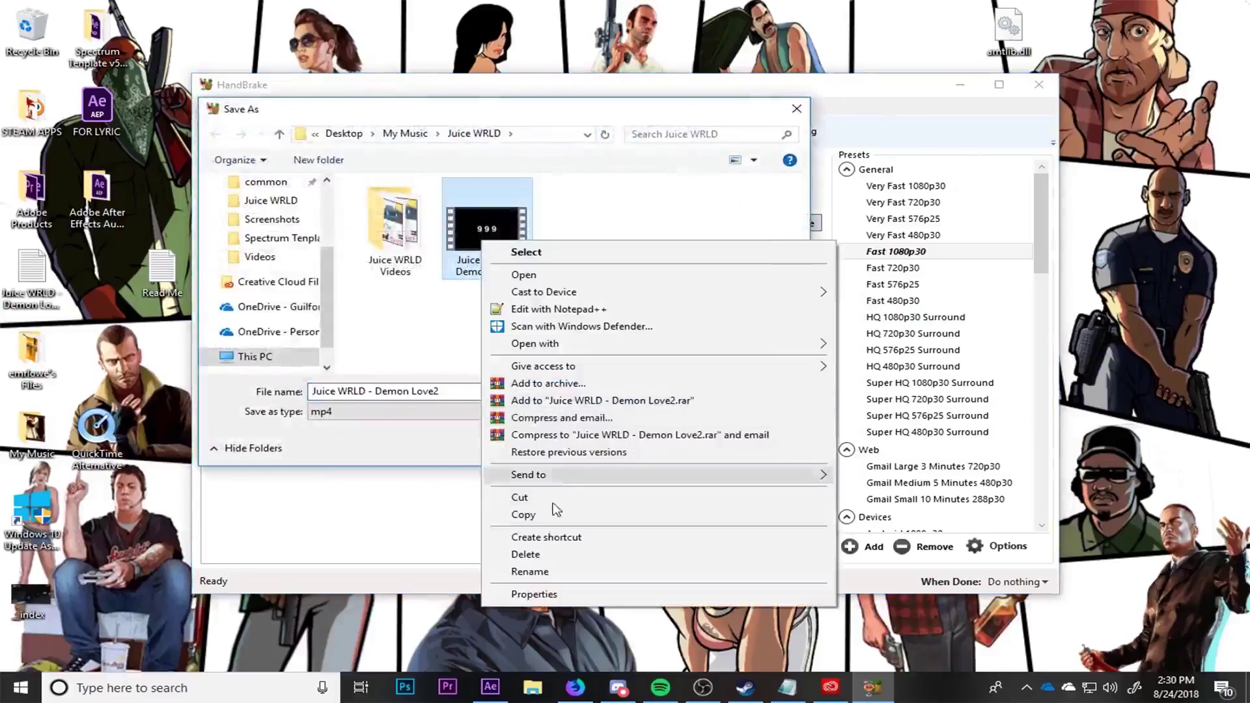
left_click(530, 592)
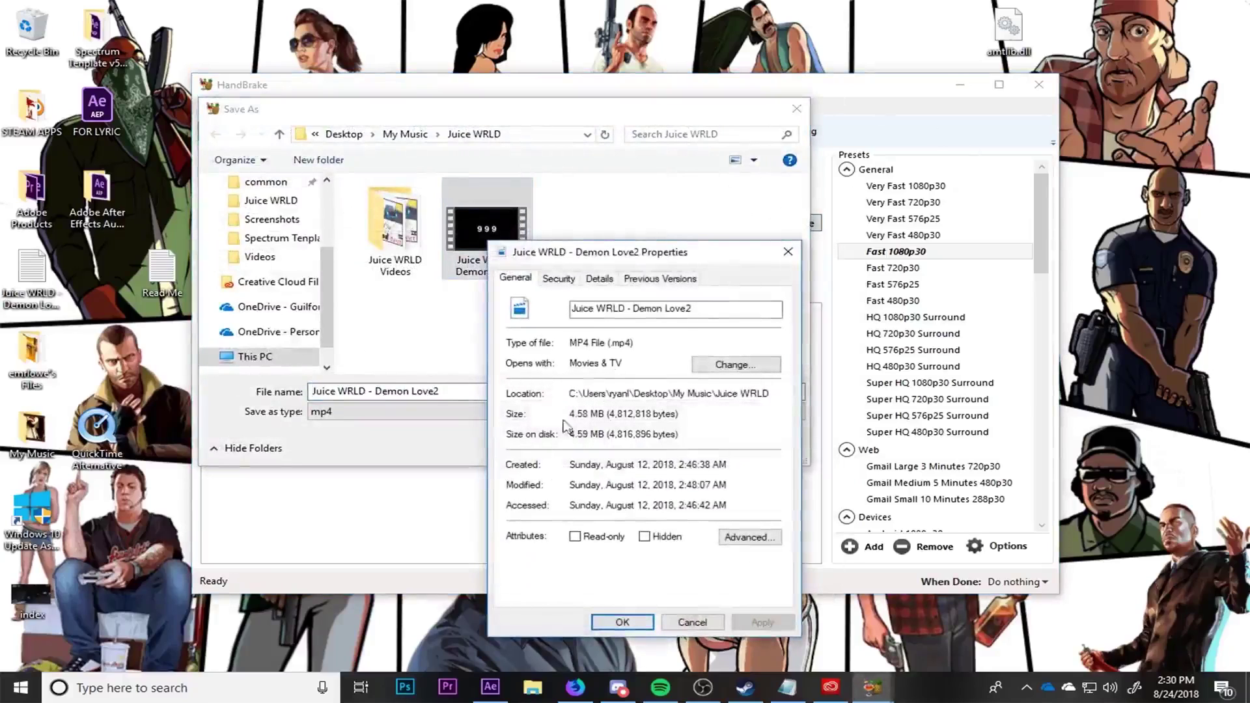
left_click(788, 251)
left_click(796, 109)
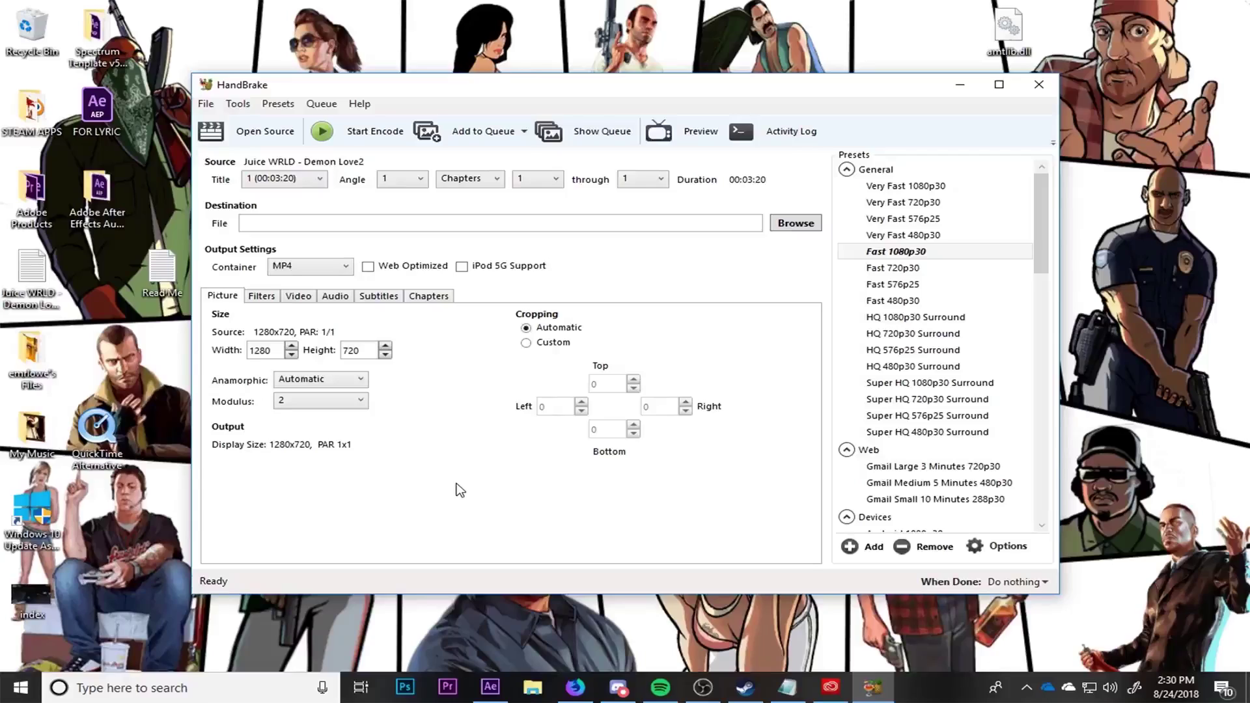
Step: Try custom cropping for the picture and return it to automatic
left_click(529, 343)
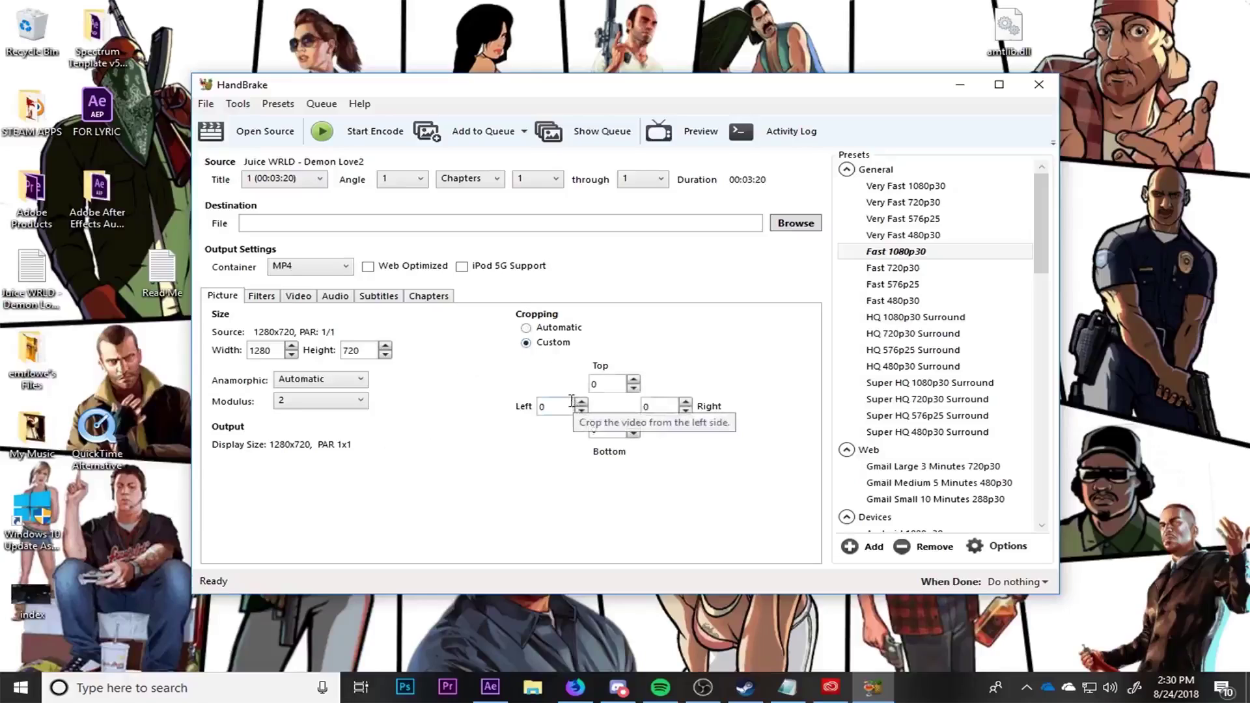
left_click(528, 328)
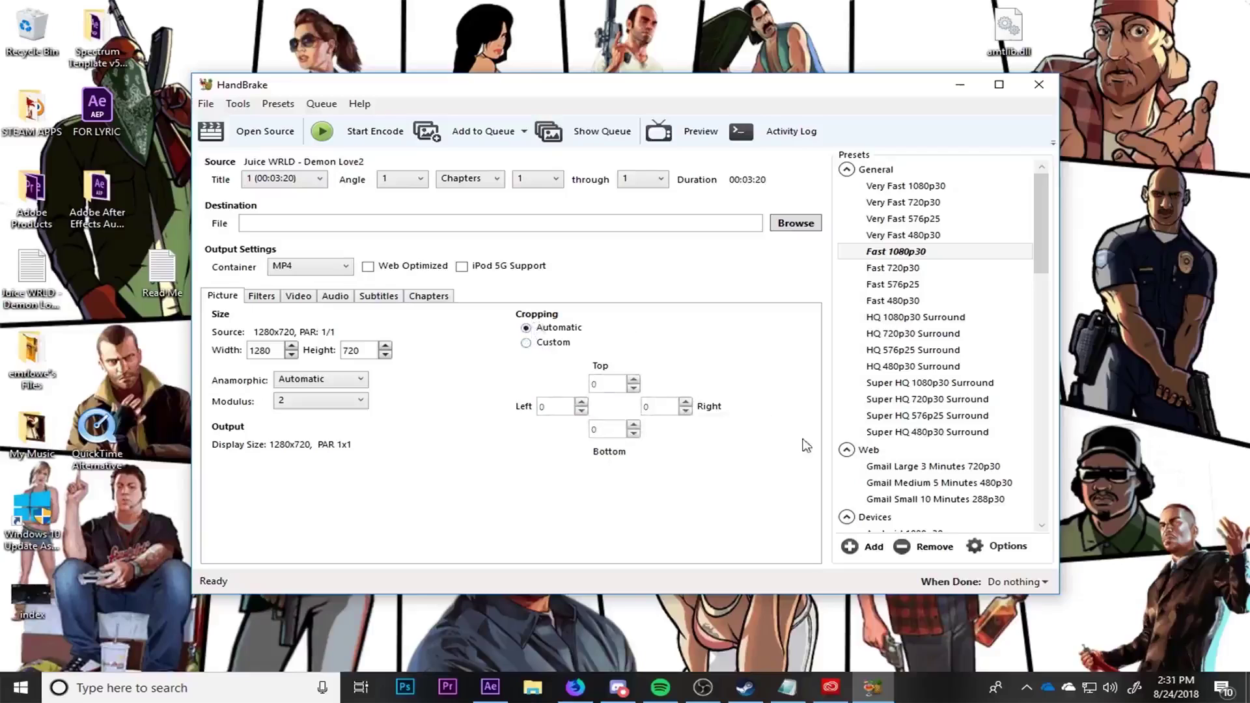
Step: Look through the available encoding presets from General to Legacy
scroll(951, 352, "down", 4)
scroll(948, 307, "up", 2)
scroll(977, 311, "down", 2)
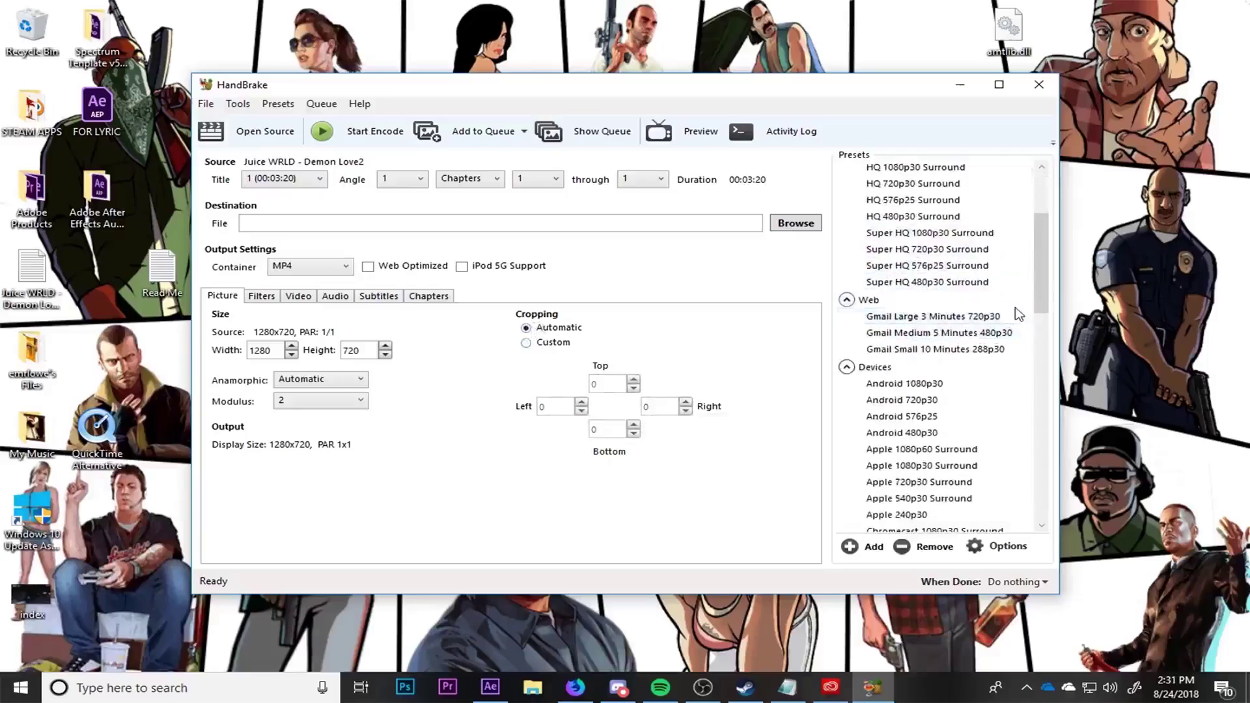
scroll(1022, 404, "down", 15)
left_click_drag(1027, 510, 1024, 235)
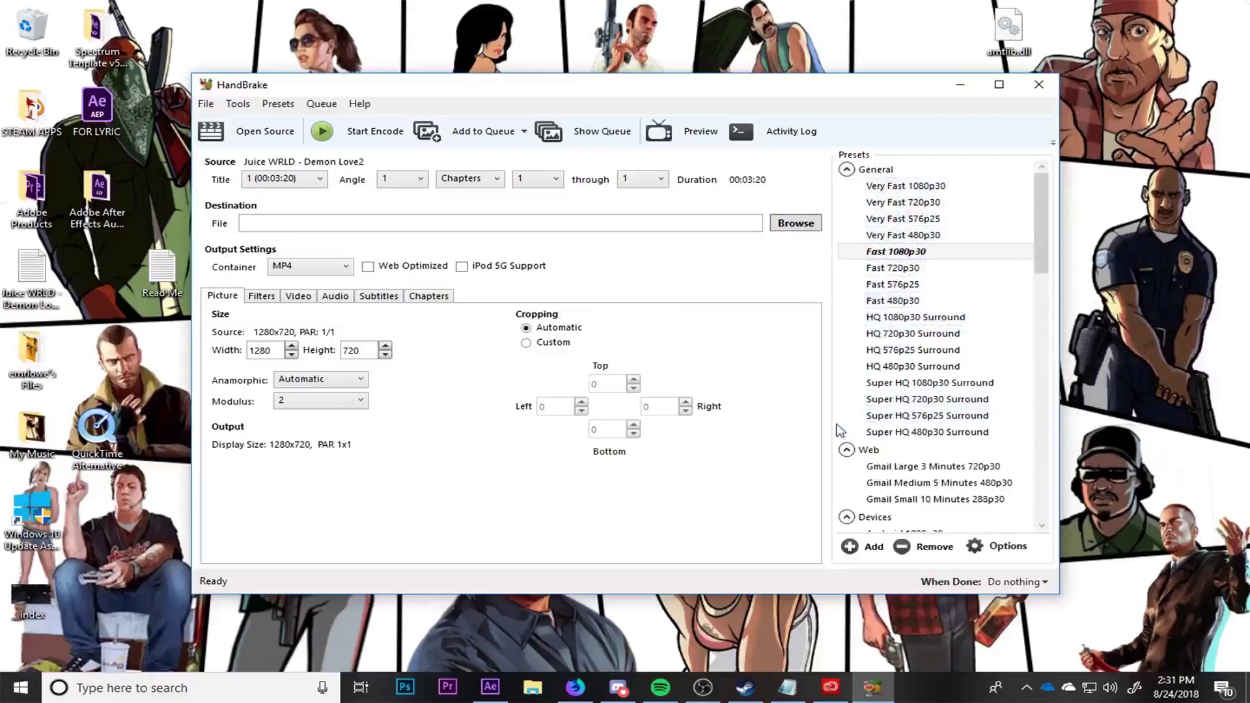
left_click_drag(1041, 252, 1037, 467)
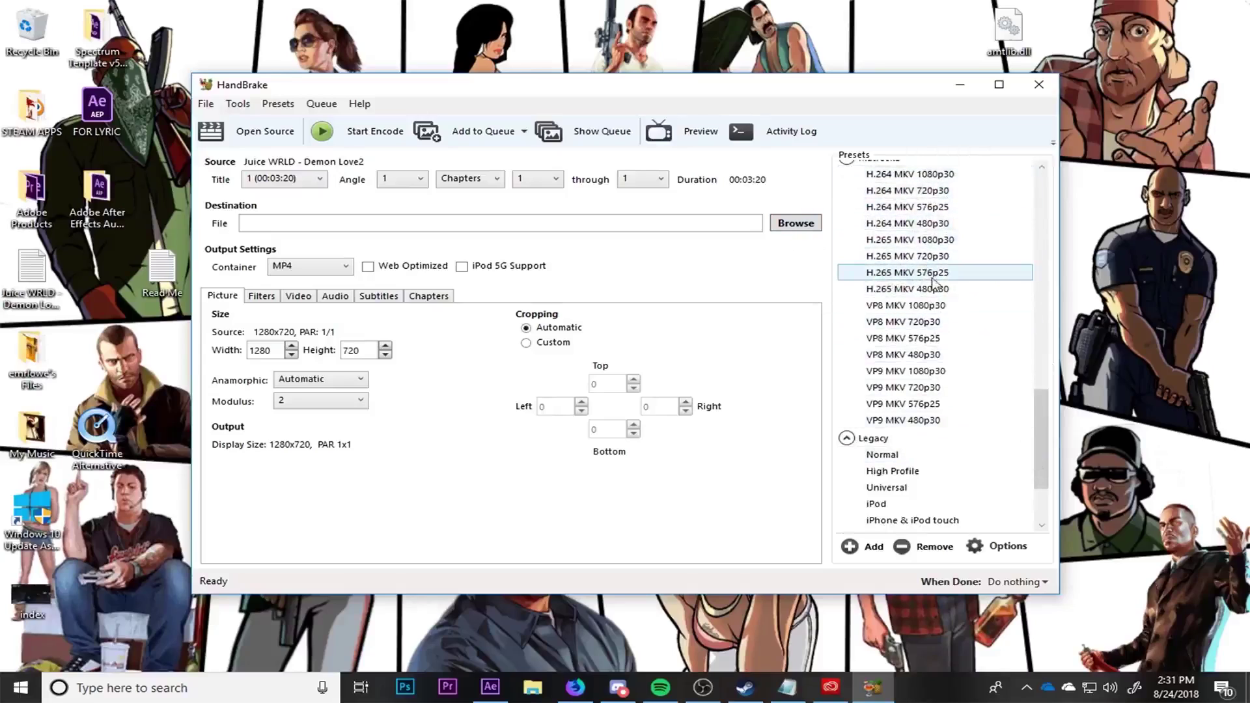
left_click_drag(1035, 425, 985, 161)
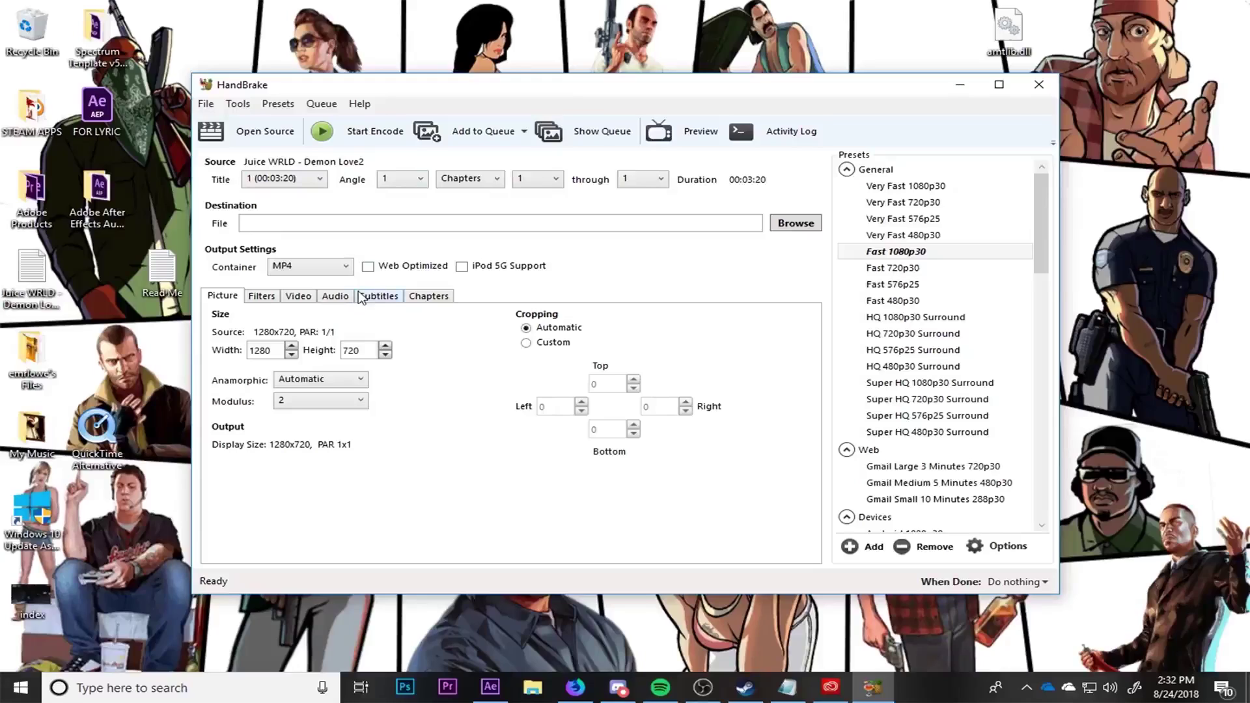
Step: Choose H.264 (x264) as the video codec
left_click(263, 296)
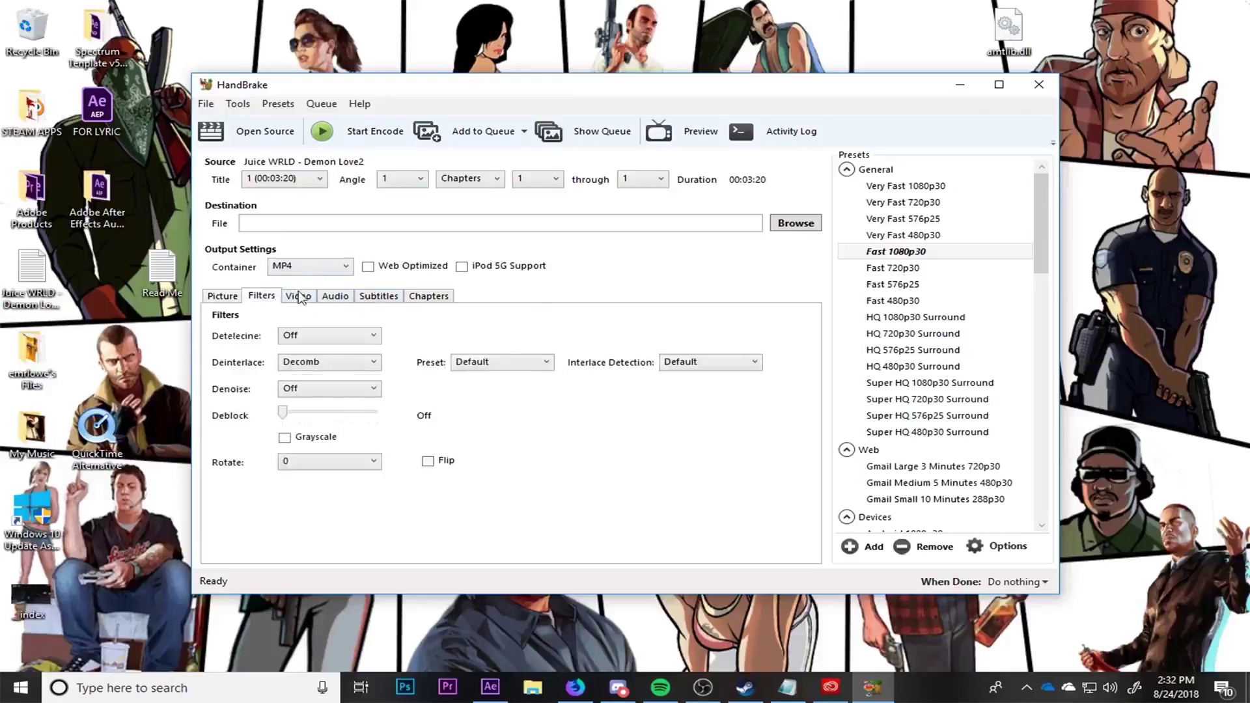
left_click(298, 296)
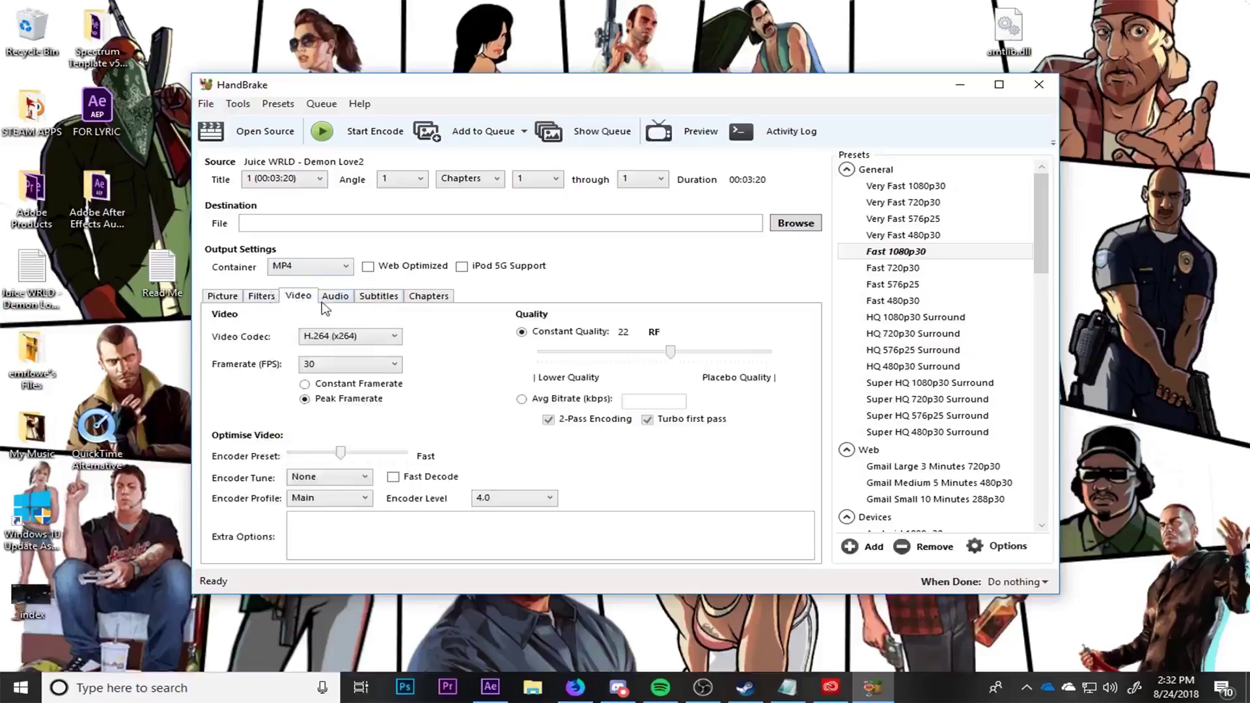
left_click(335, 338)
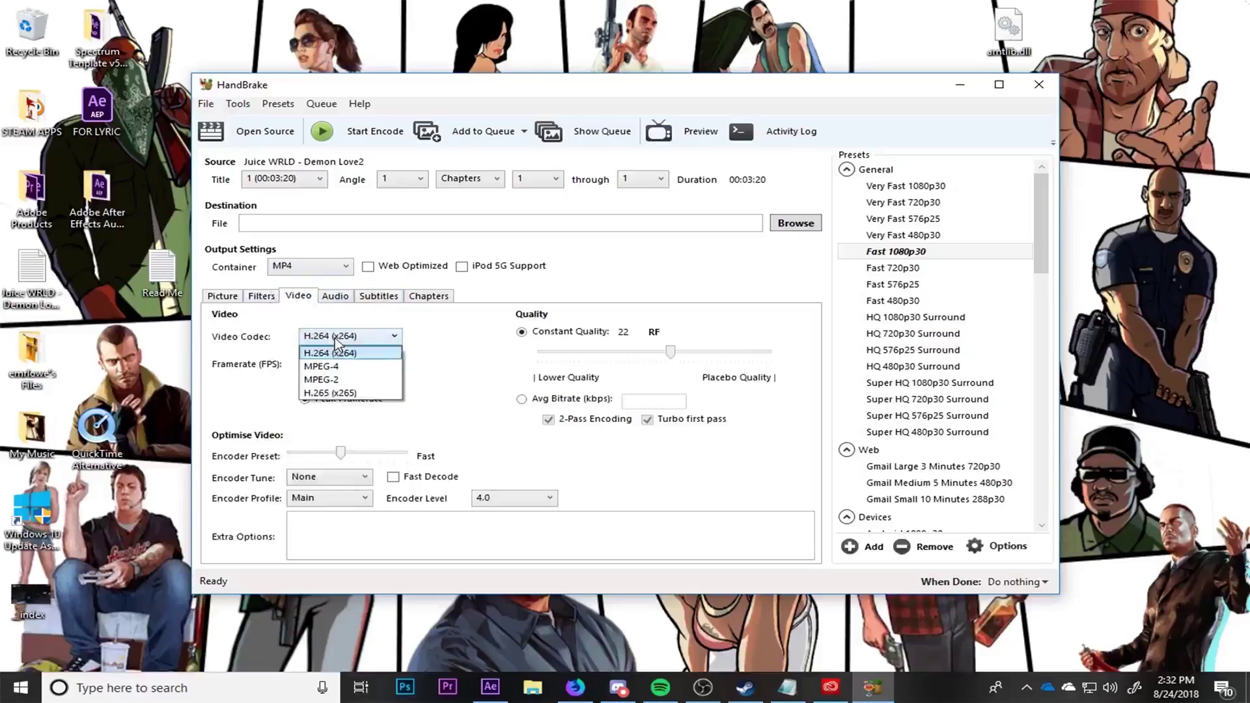
left_click(373, 360)
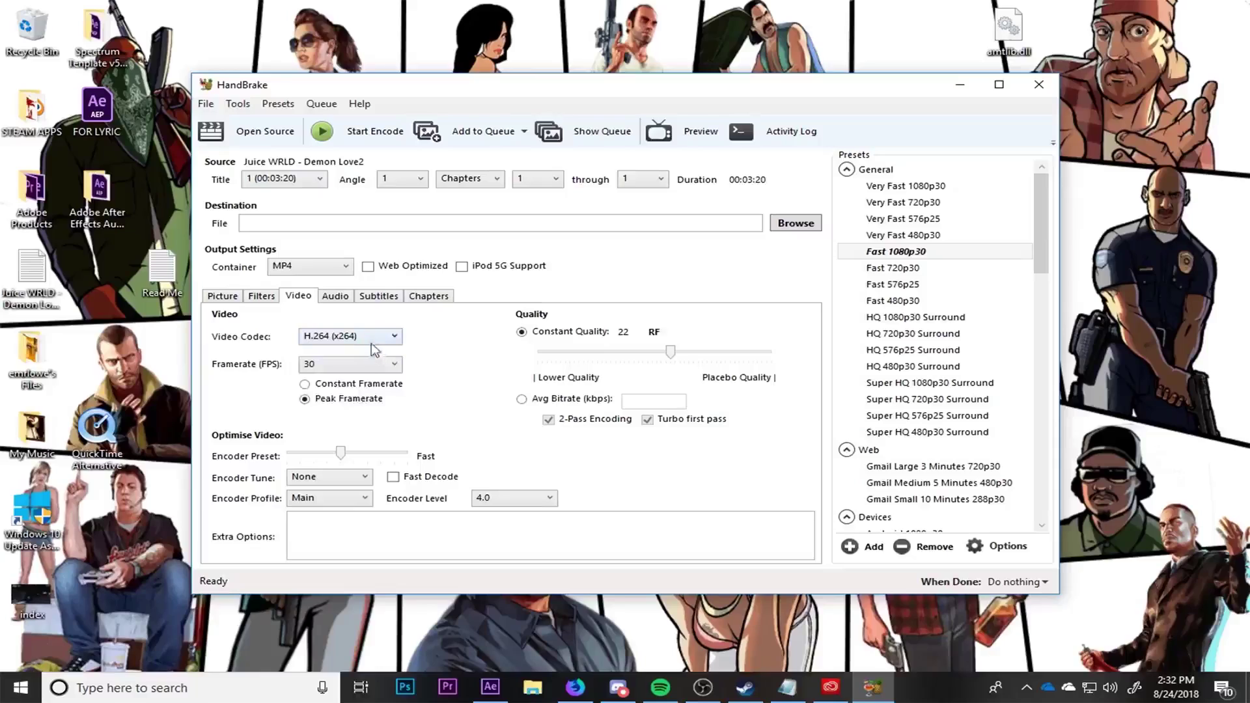
left_click(351, 335)
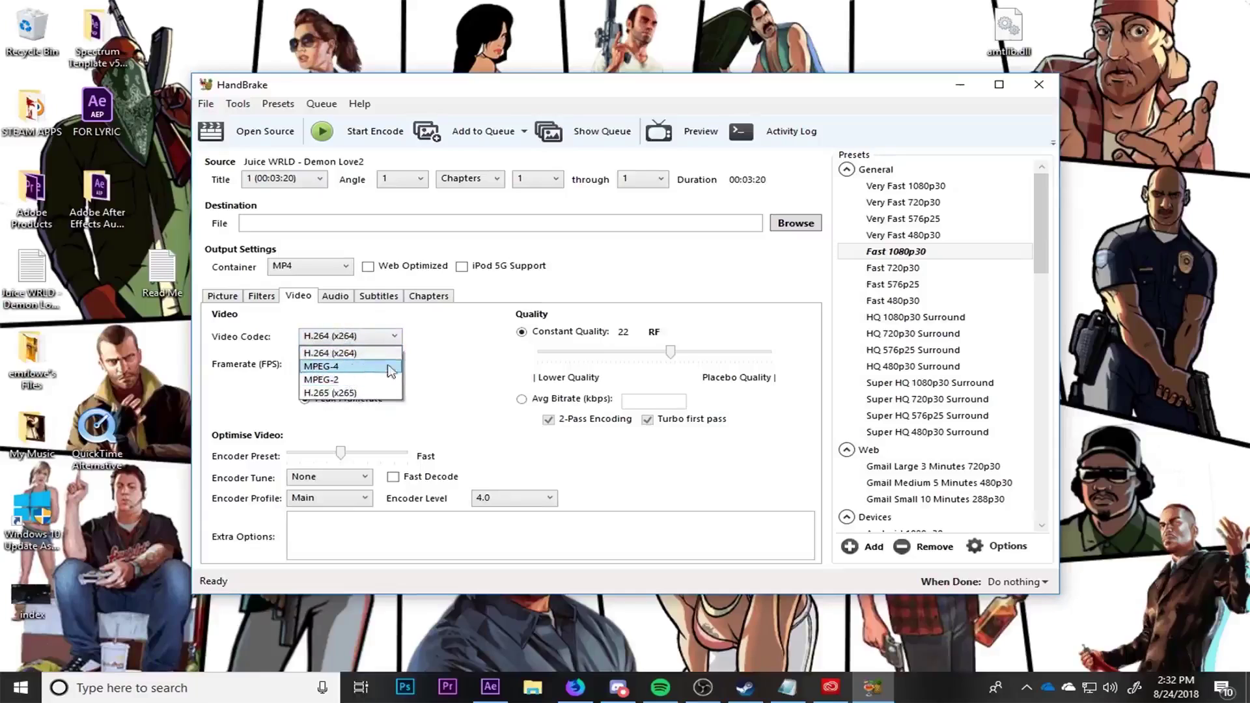
left_click(335, 355)
Step: Set a constant framerate of 60 FPS and a constant quality of RF 30
left_click(359, 369)
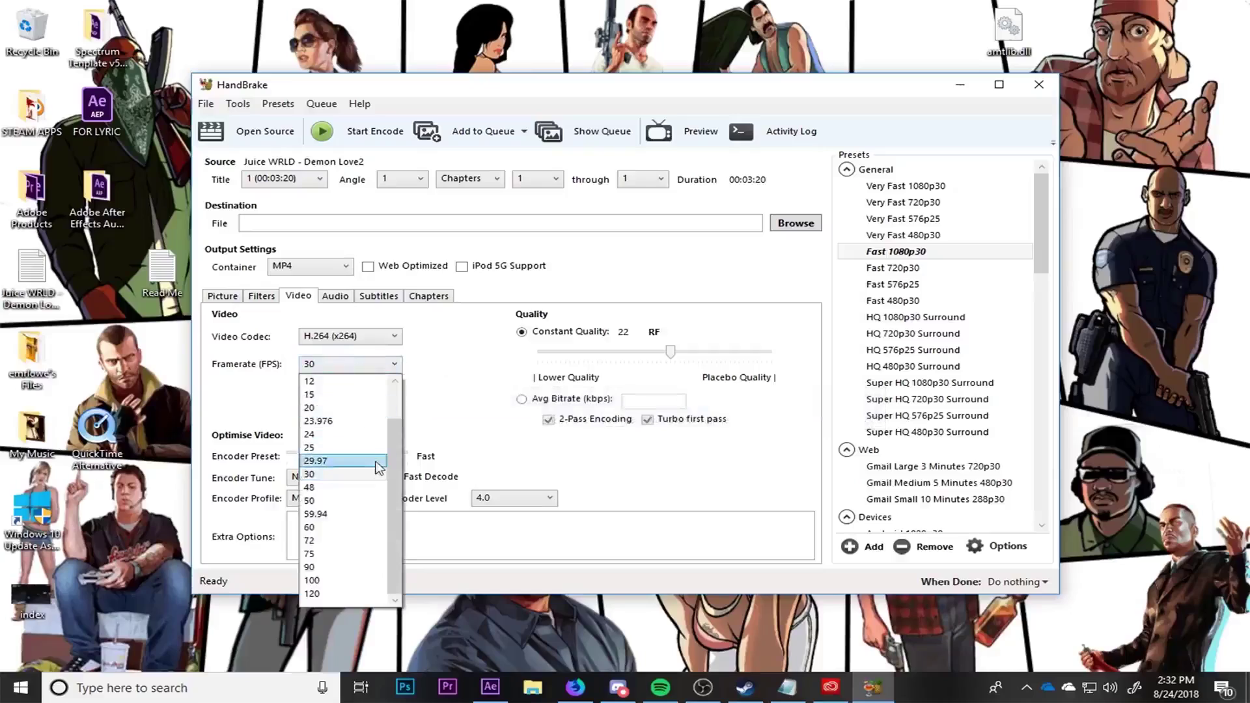
left_click(325, 529)
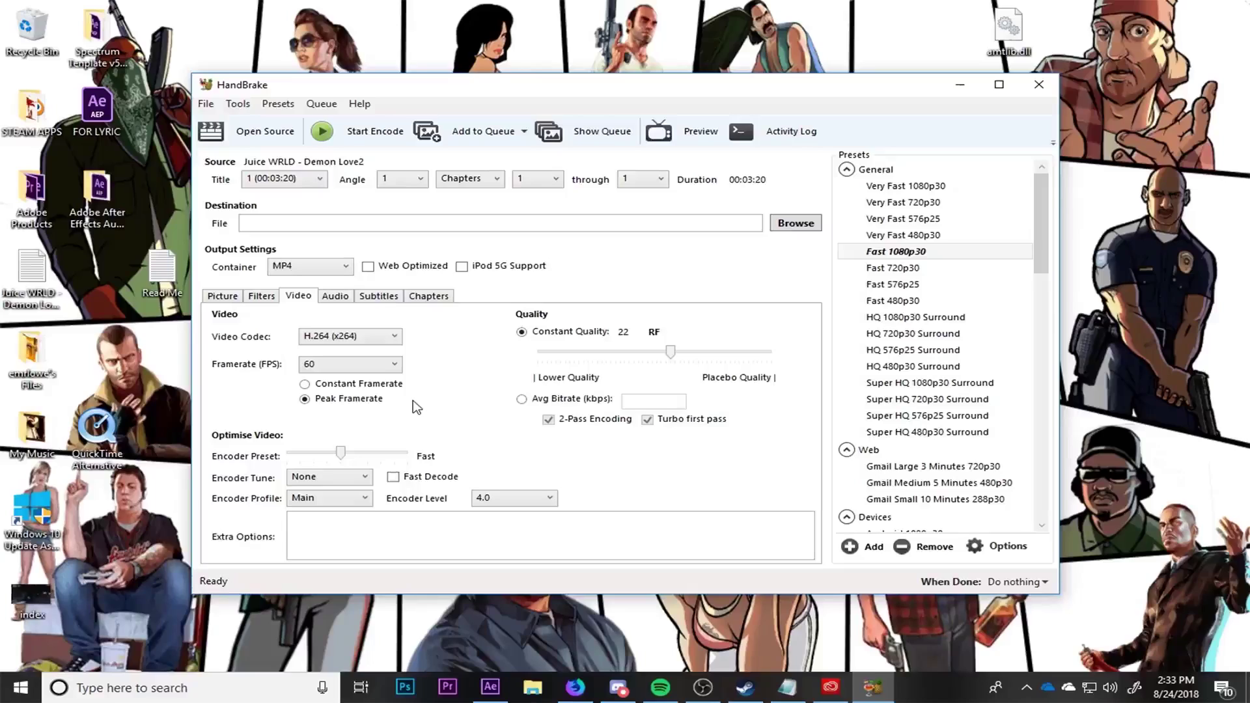
left_click(329, 383)
left_click(647, 353)
left_click_drag(650, 358, 634, 353)
mouse_move(649, 360)
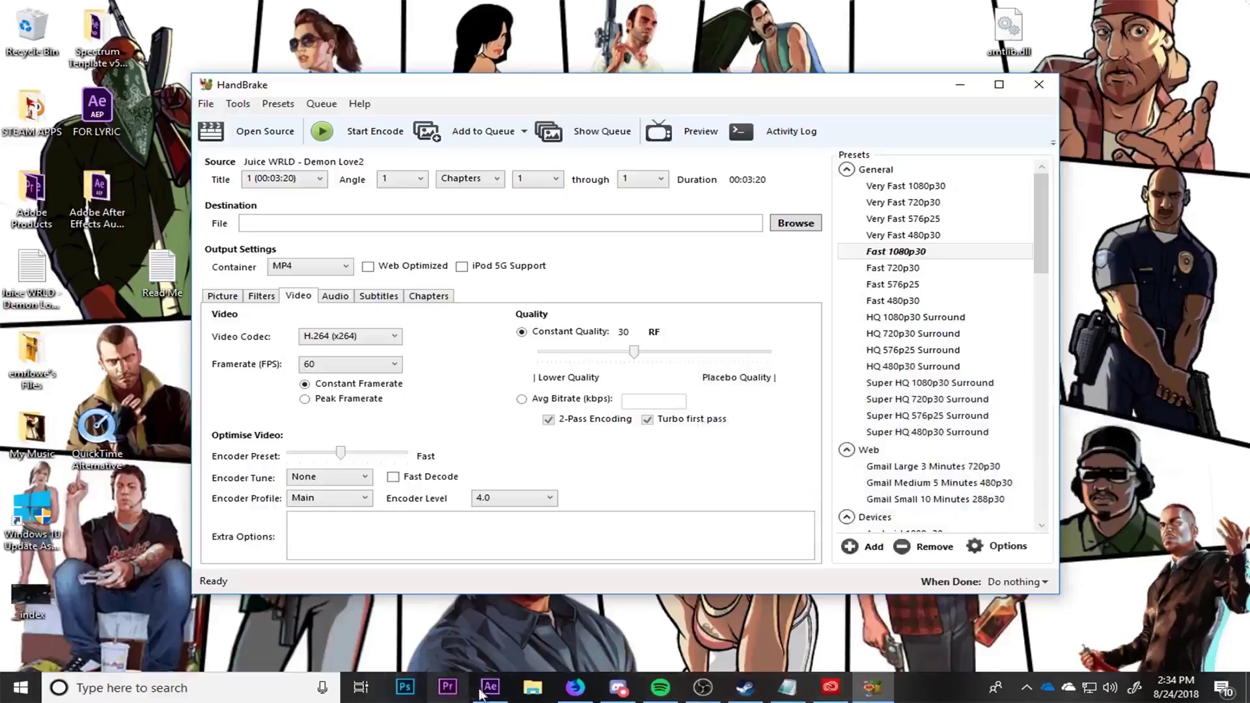
Step: Switch to After Effects to view its render queue, then check the Media Encoder installation in Creative Cloud before returning to HandBrake
mouse_move(487, 690)
left_click(482, 695)
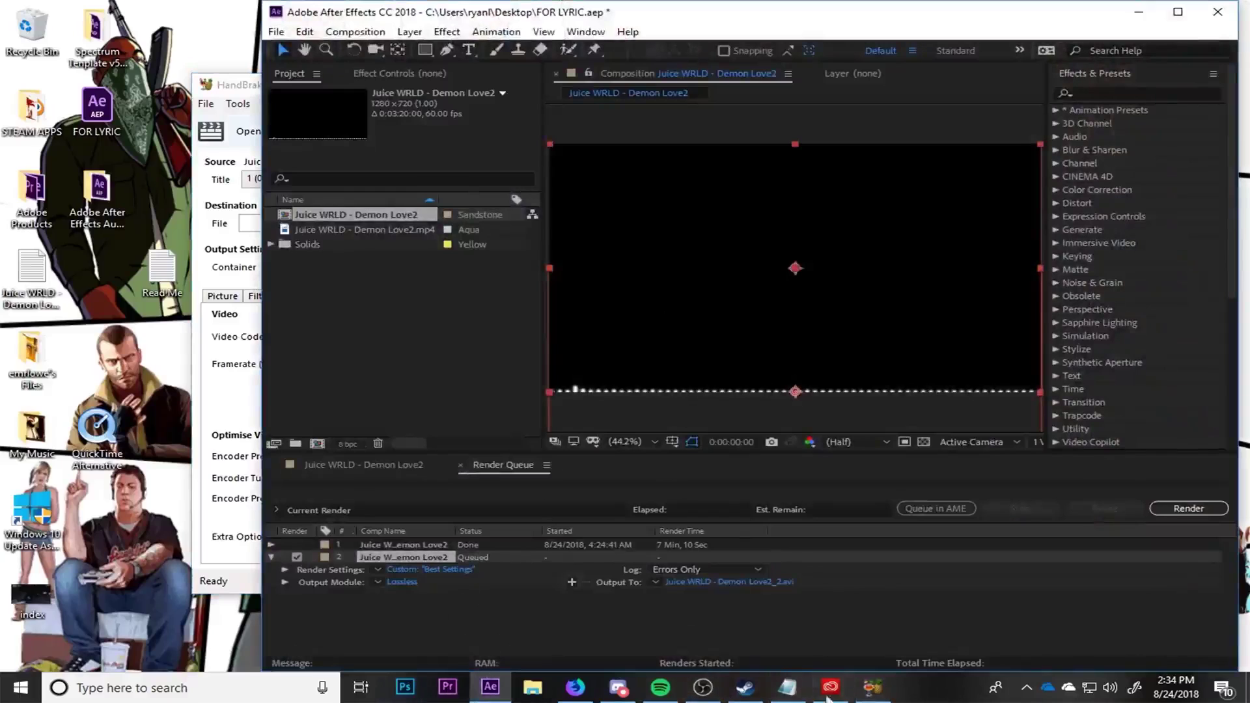
left_click(1138, 11)
left_click(830, 687)
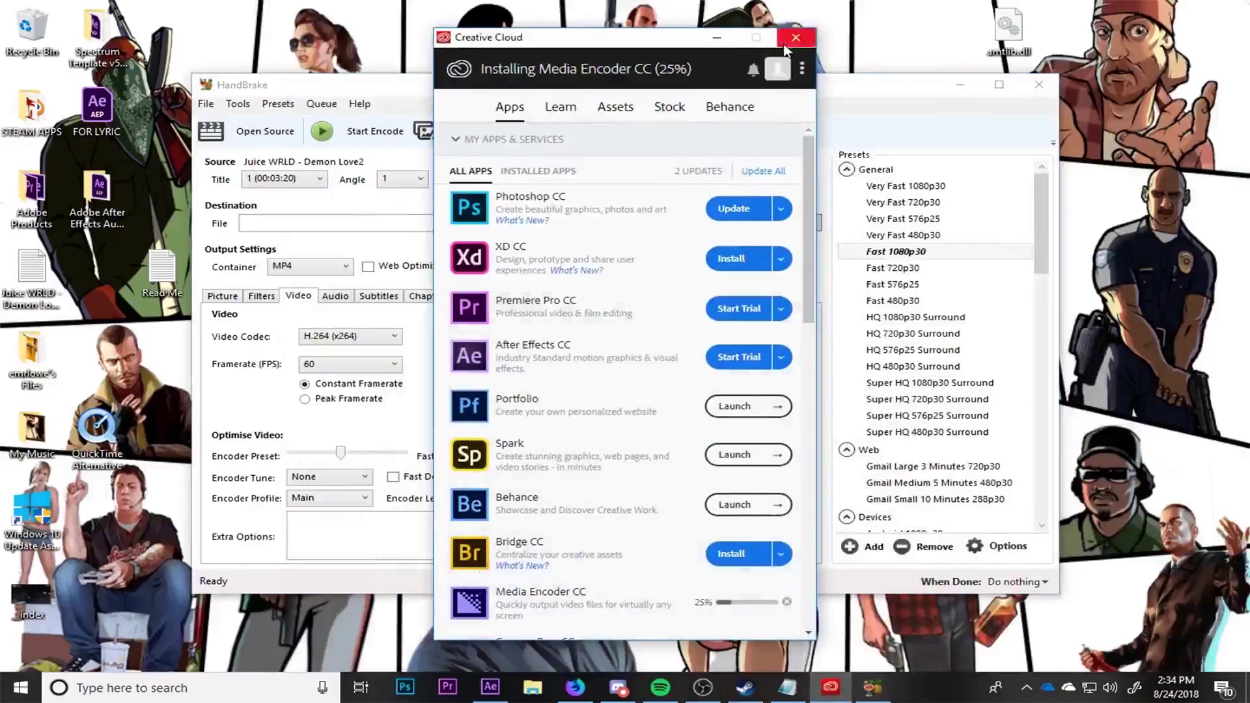
left_click(718, 39)
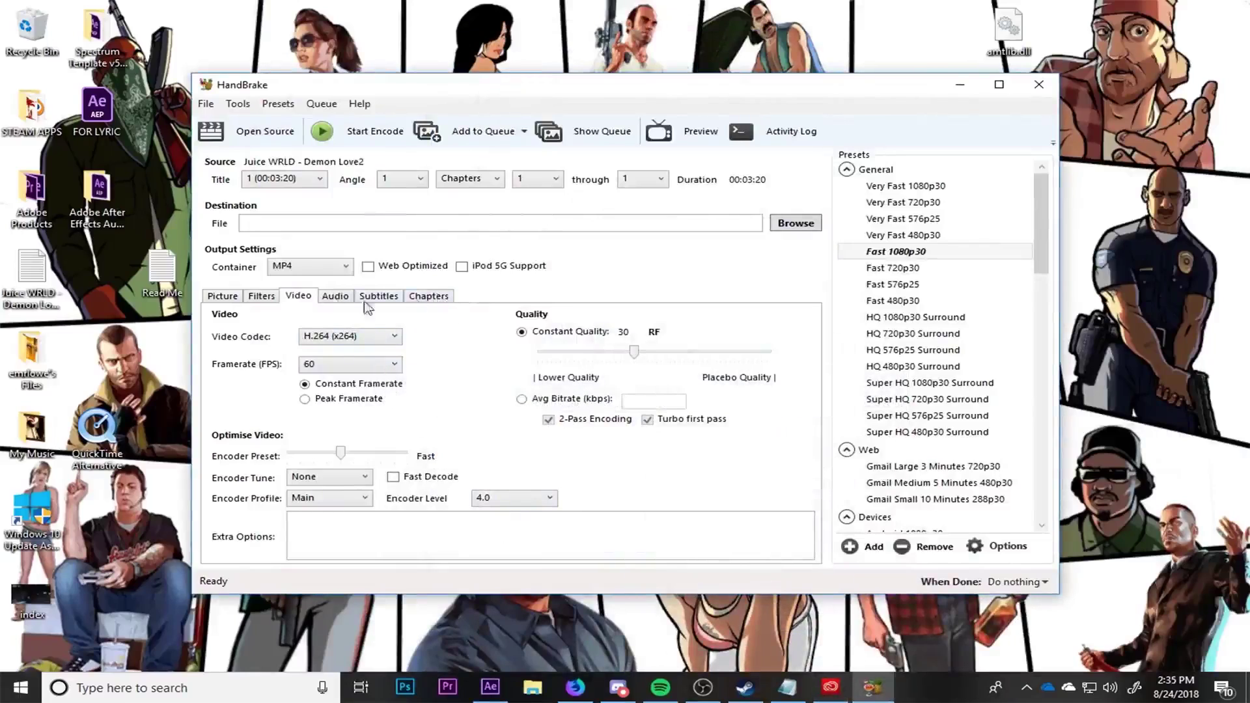
left_click(260, 297)
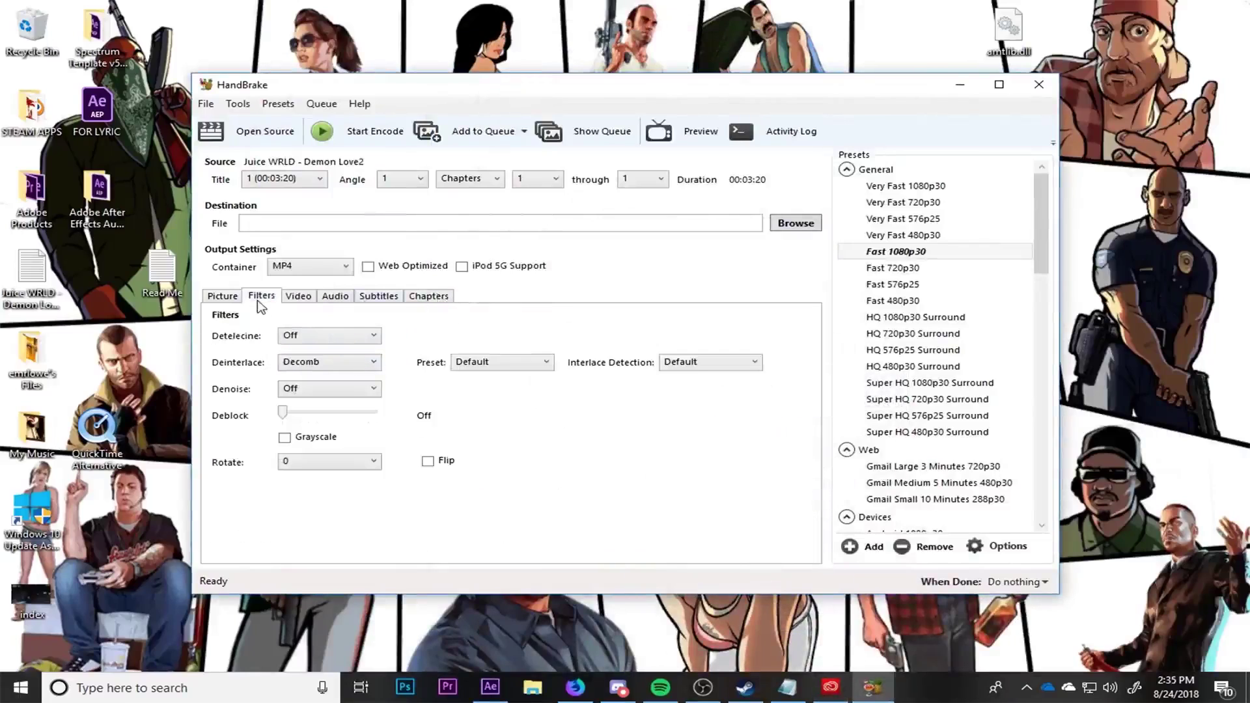
left_click(222, 296)
left_click(297, 298)
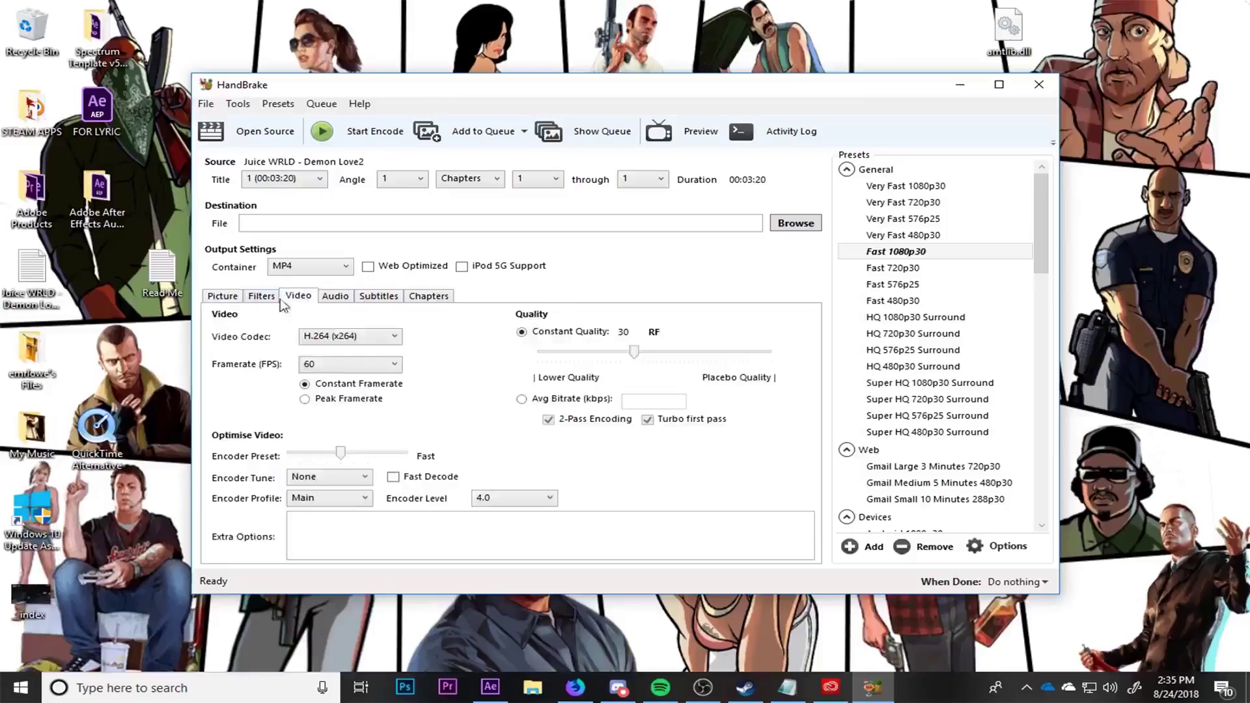
left_click(231, 298)
left_click(377, 298)
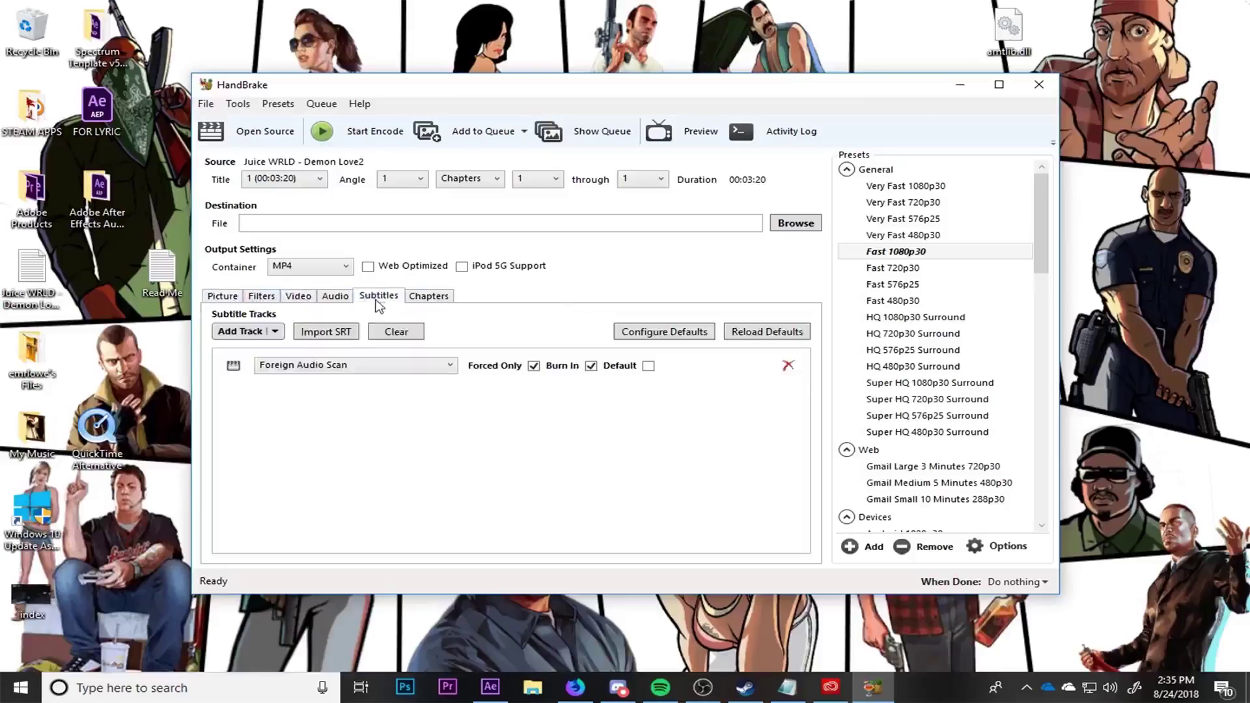
Step: Choose a bitrate of 160 for the audio track
left_click(332, 300)
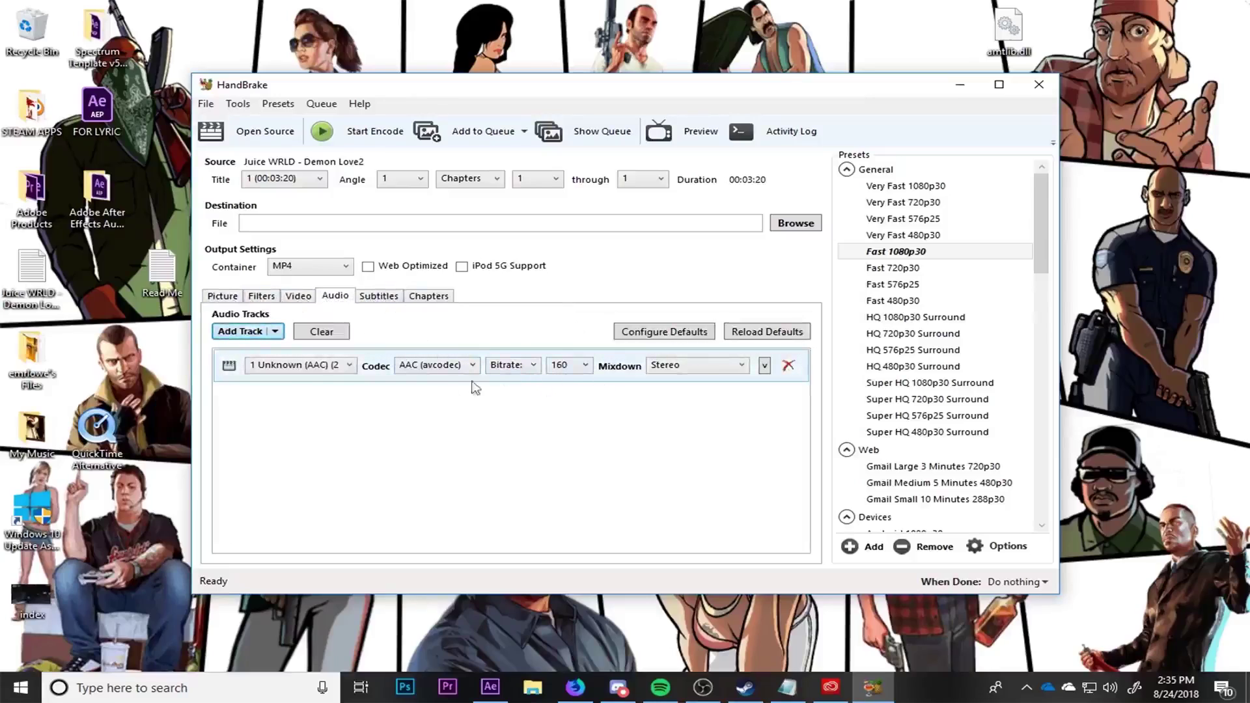
left_click(578, 368)
left_click(558, 365)
left_click(559, 365)
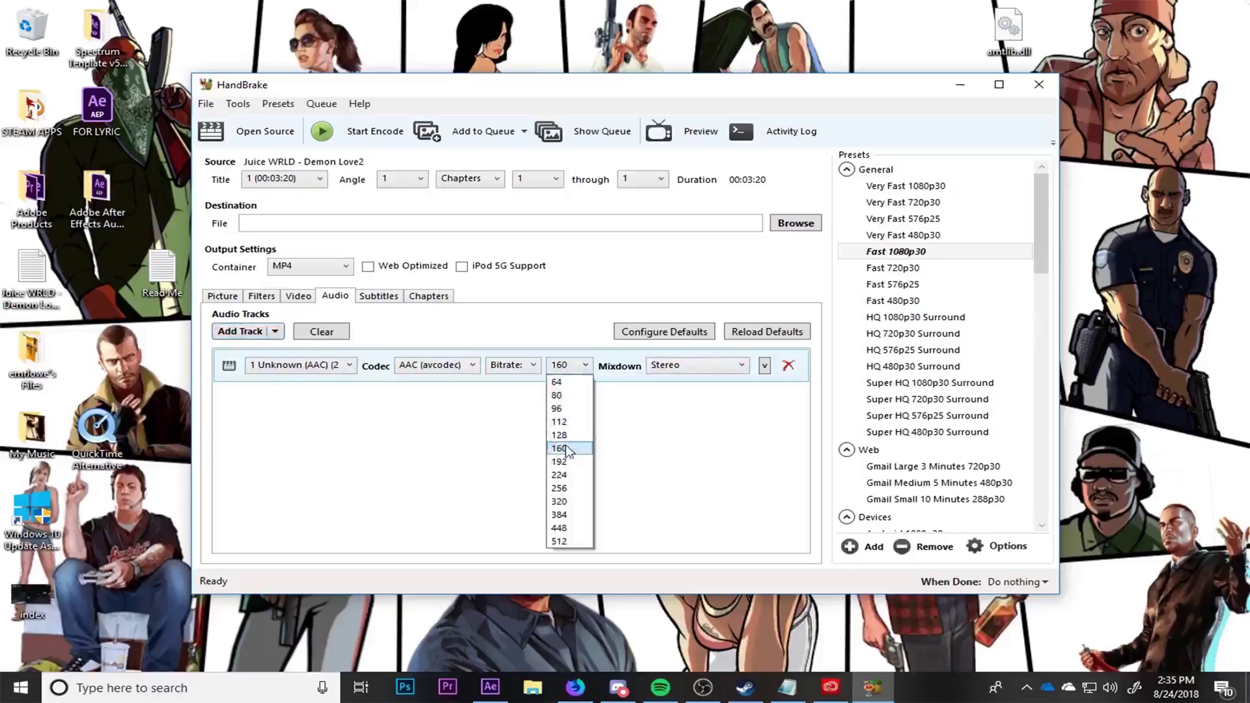
left_click(572, 449)
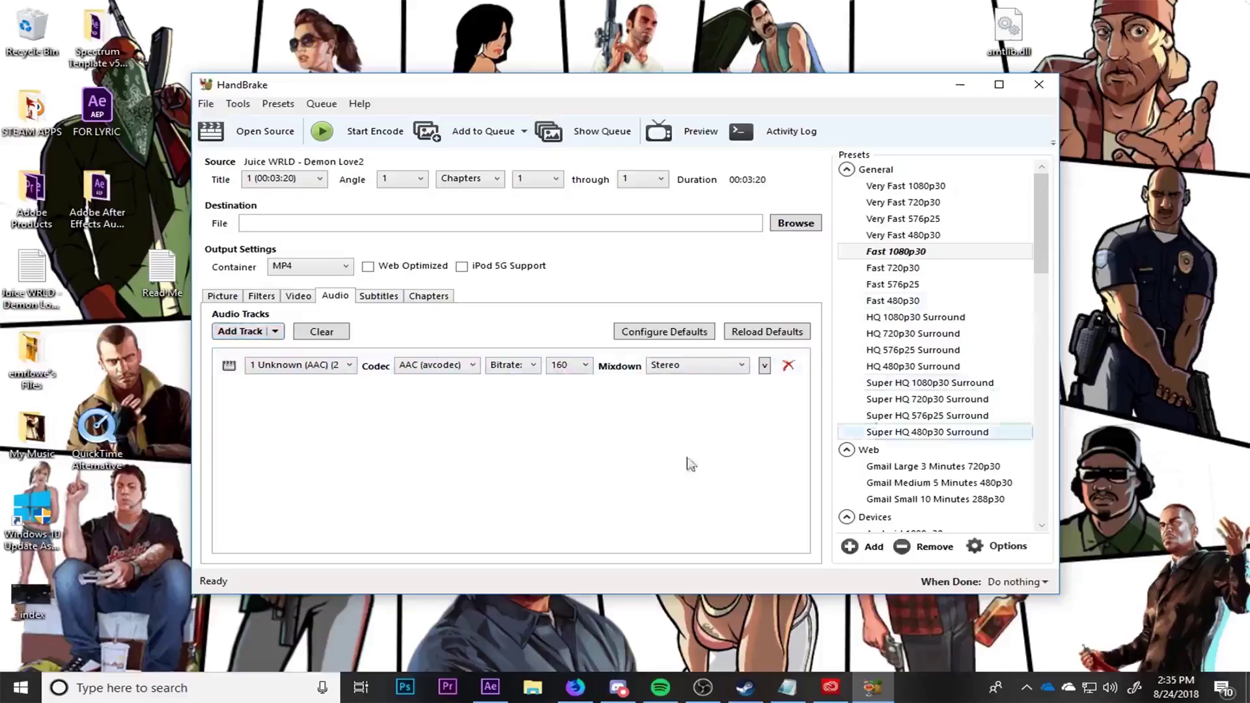
left_click(300, 297)
left_click(266, 297)
left_click(223, 297)
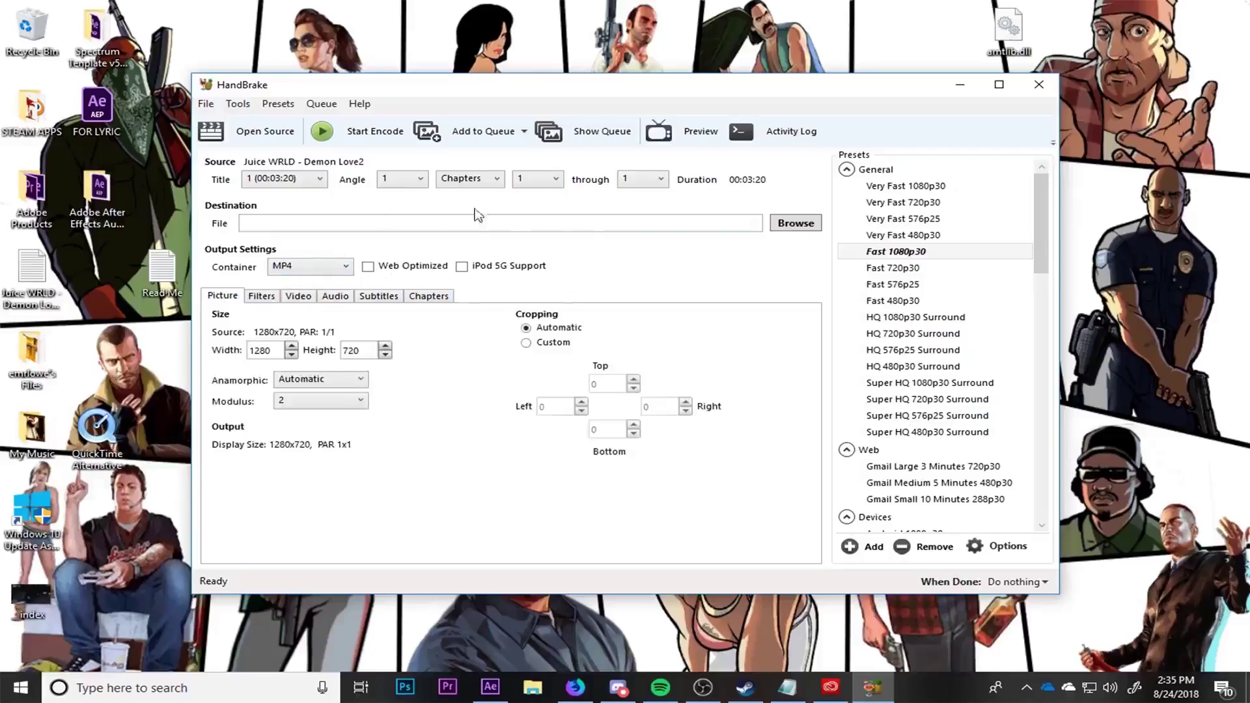
Step: Choose MP4 as the output container format
left_click(303, 268)
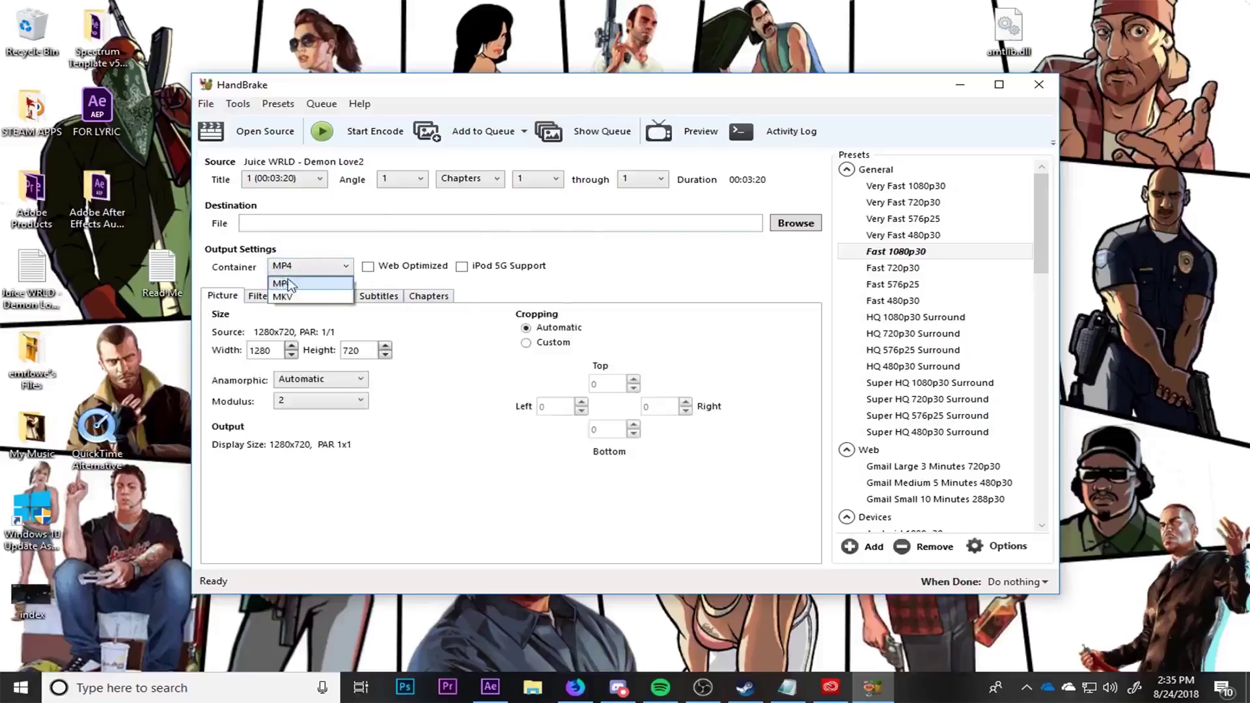
left_click(286, 283)
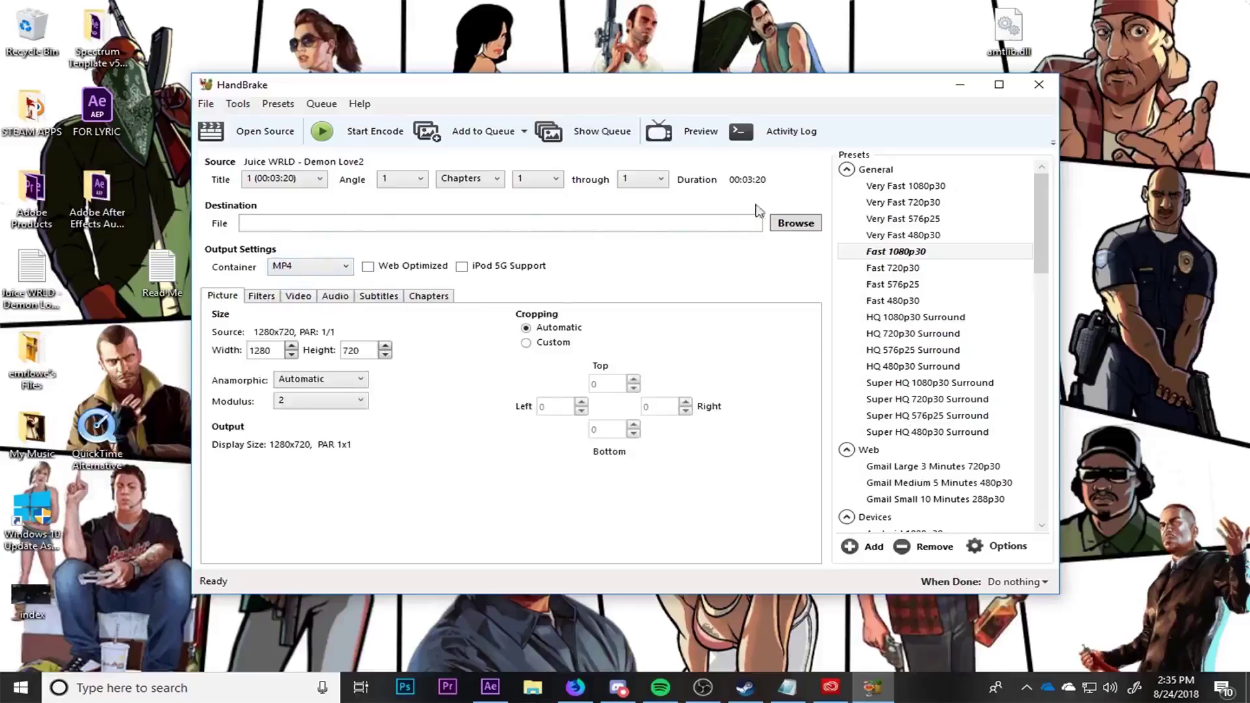
scroll(872, 280, "down", 1)
scroll(925, 297, "up", 1)
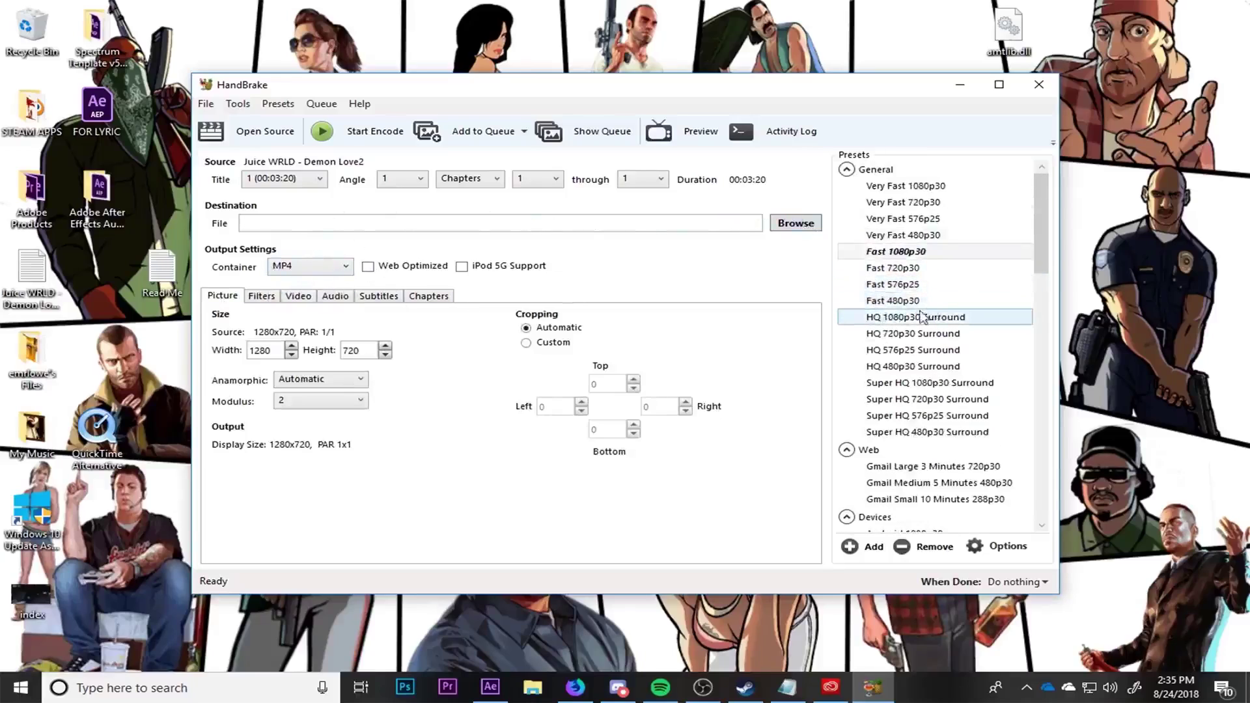
Step: Start a new preset and enter 1st Preset 60FPS as both its name and its description
scroll(921, 317, "down", 1)
left_click(866, 548)
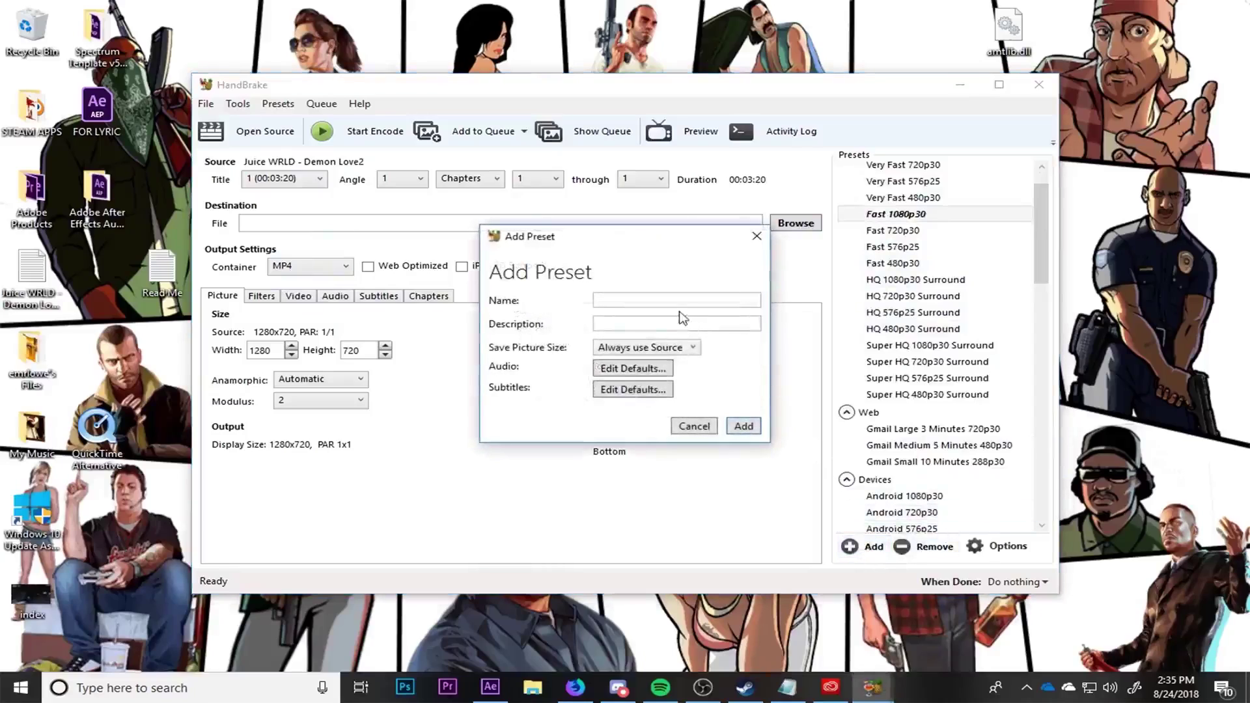
left_click(617, 298)
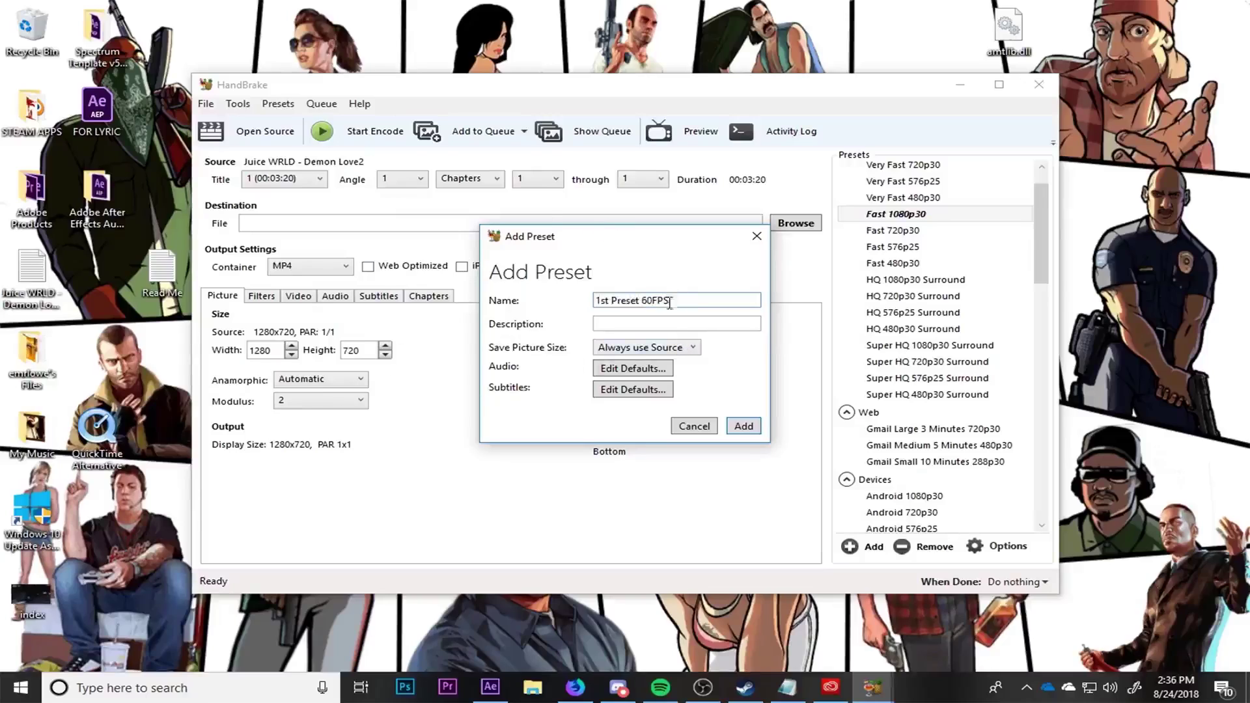
left_click_drag(682, 297, 112, 267)
key("ctrl+c")
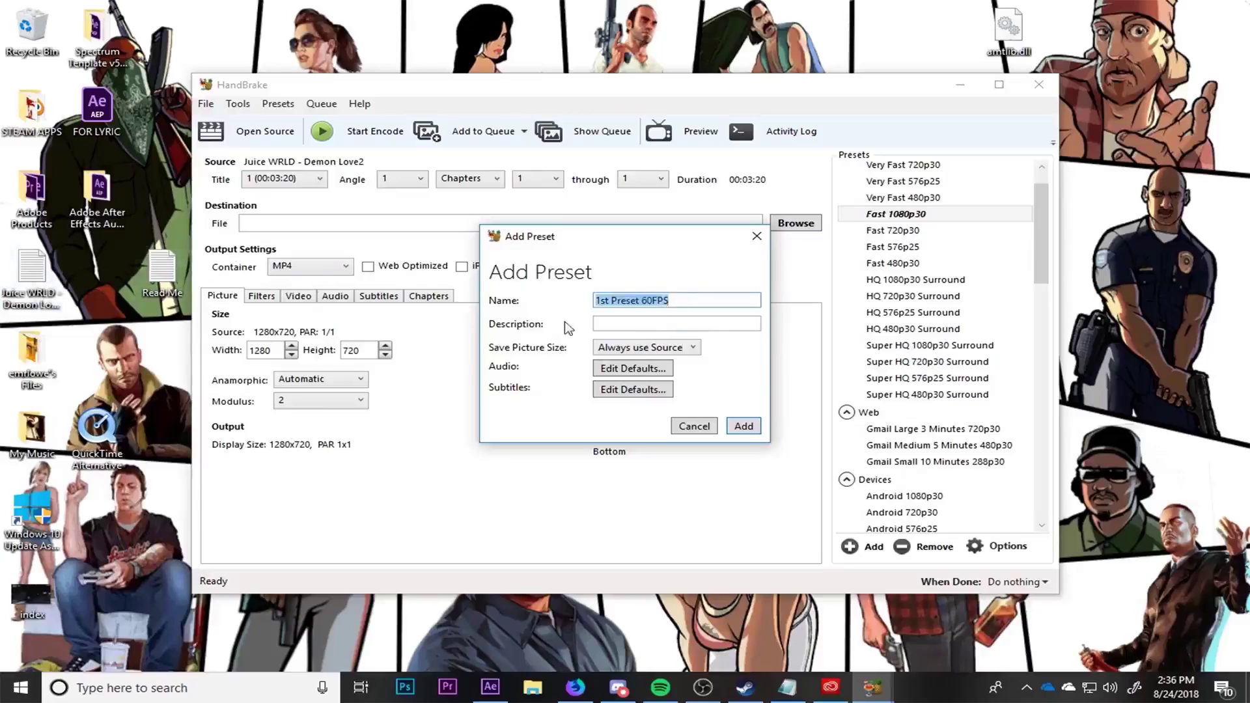
left_click(627, 318)
key("ctrl+v")
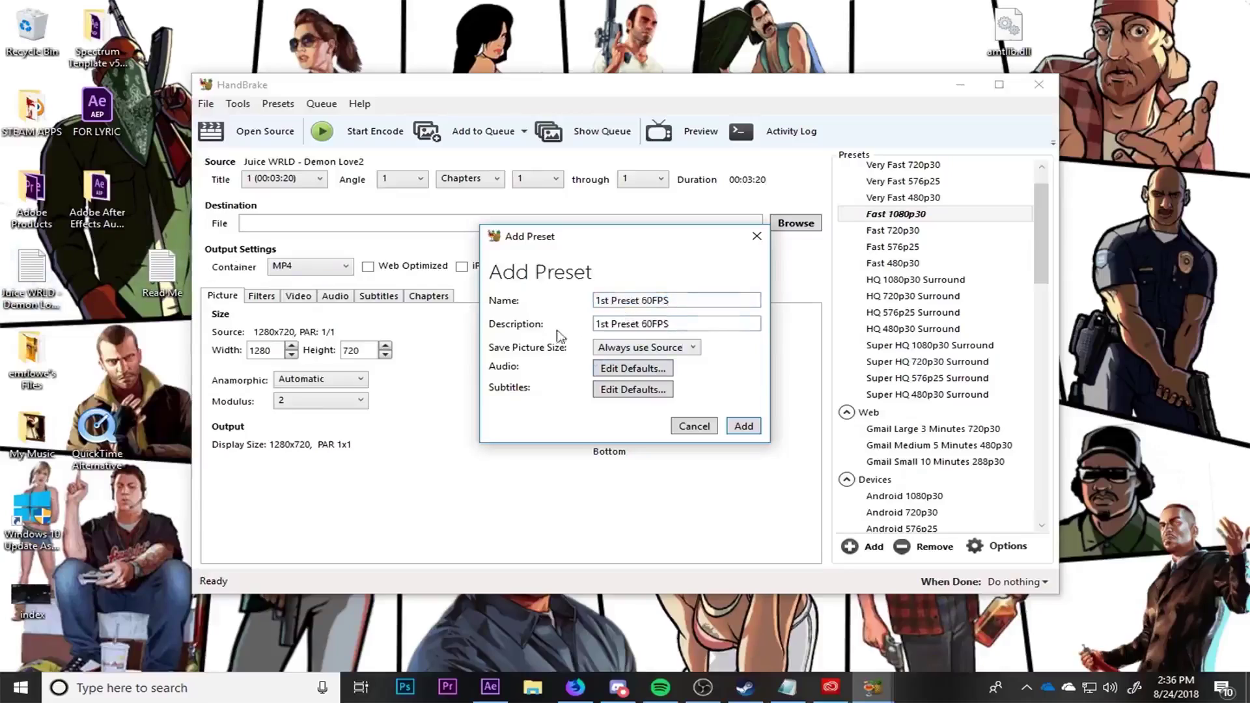
left_click(641, 351)
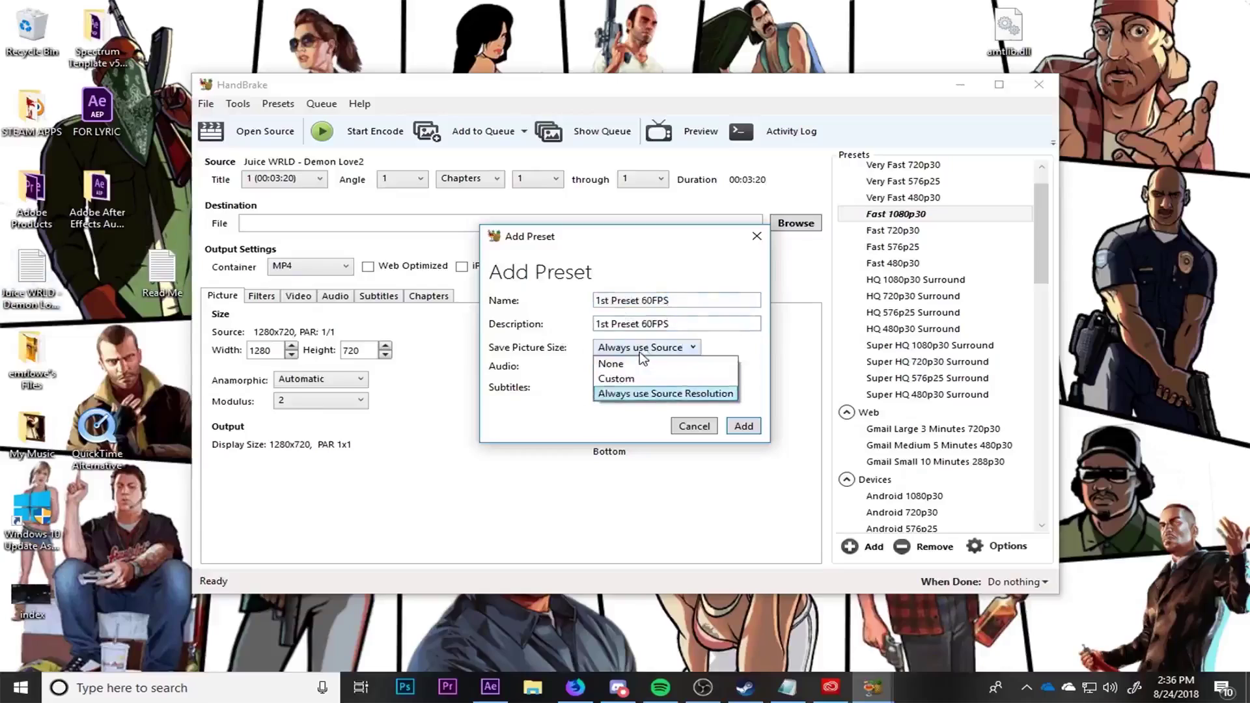
left_click(594, 345)
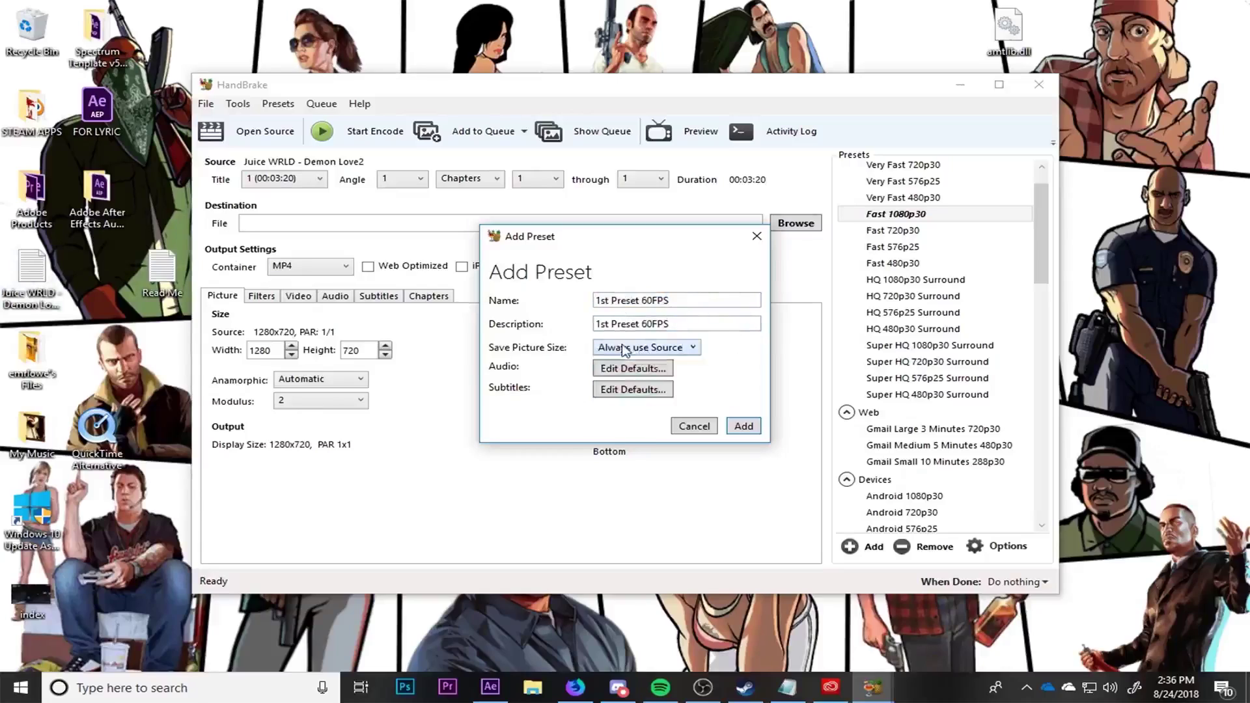
left_click(630, 351)
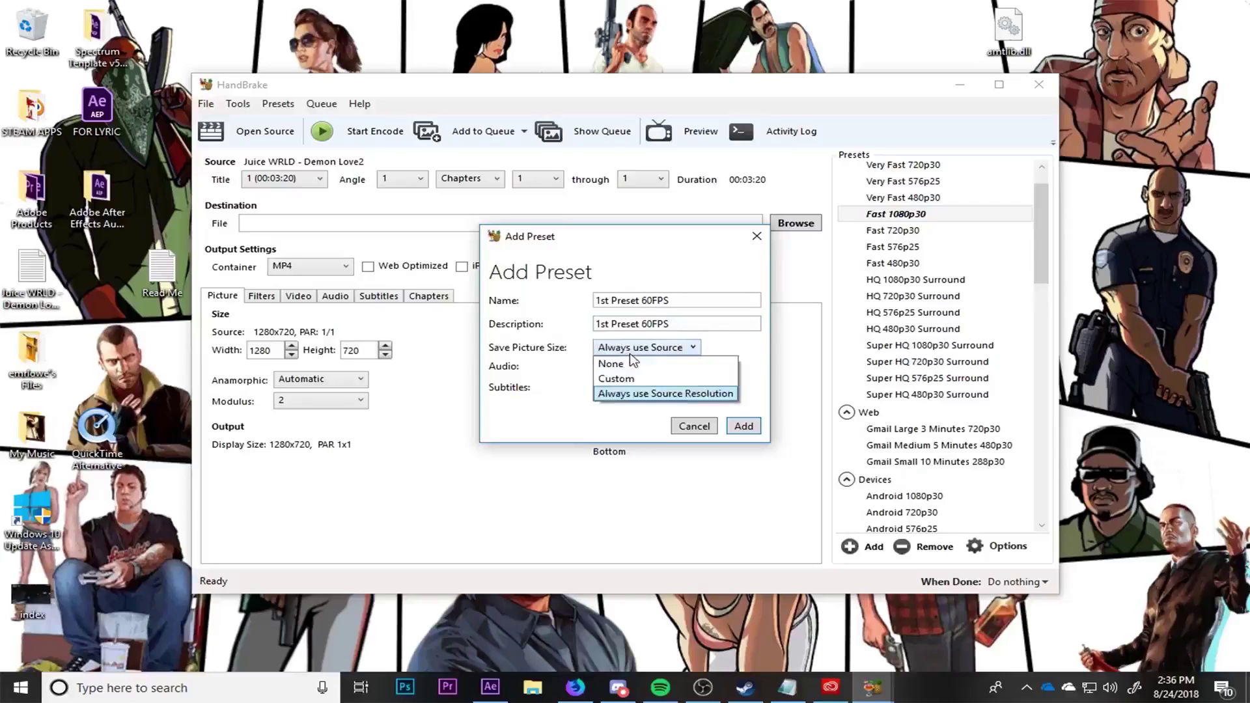
left_click(636, 377)
left_click(637, 375)
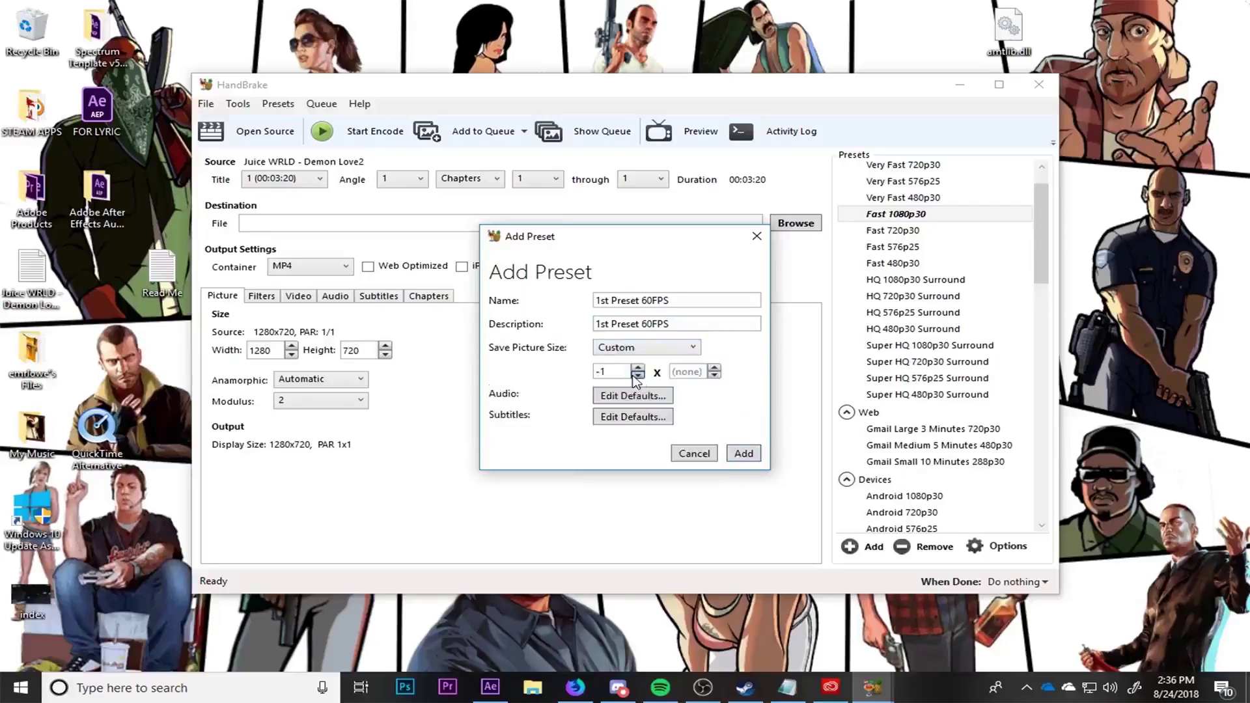
Step: Set the preset's saved picture size to Always use Source Resolution and add the preset
left_click(622, 349)
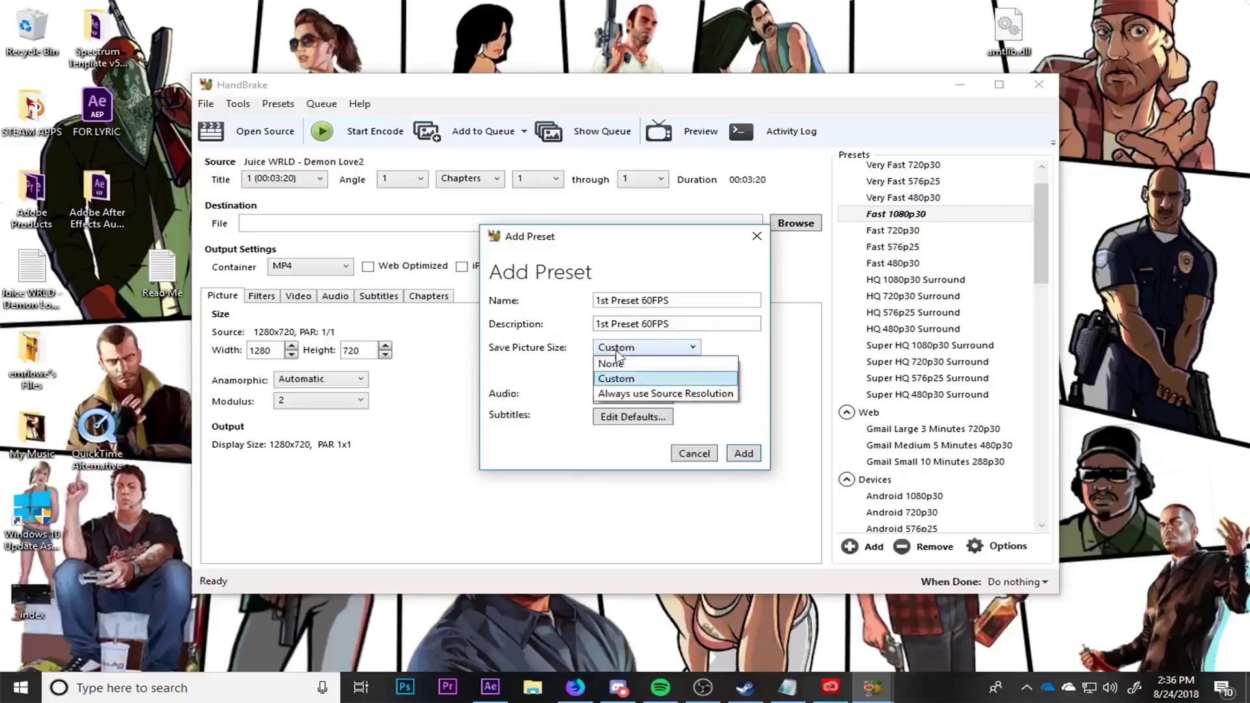
left_click(677, 394)
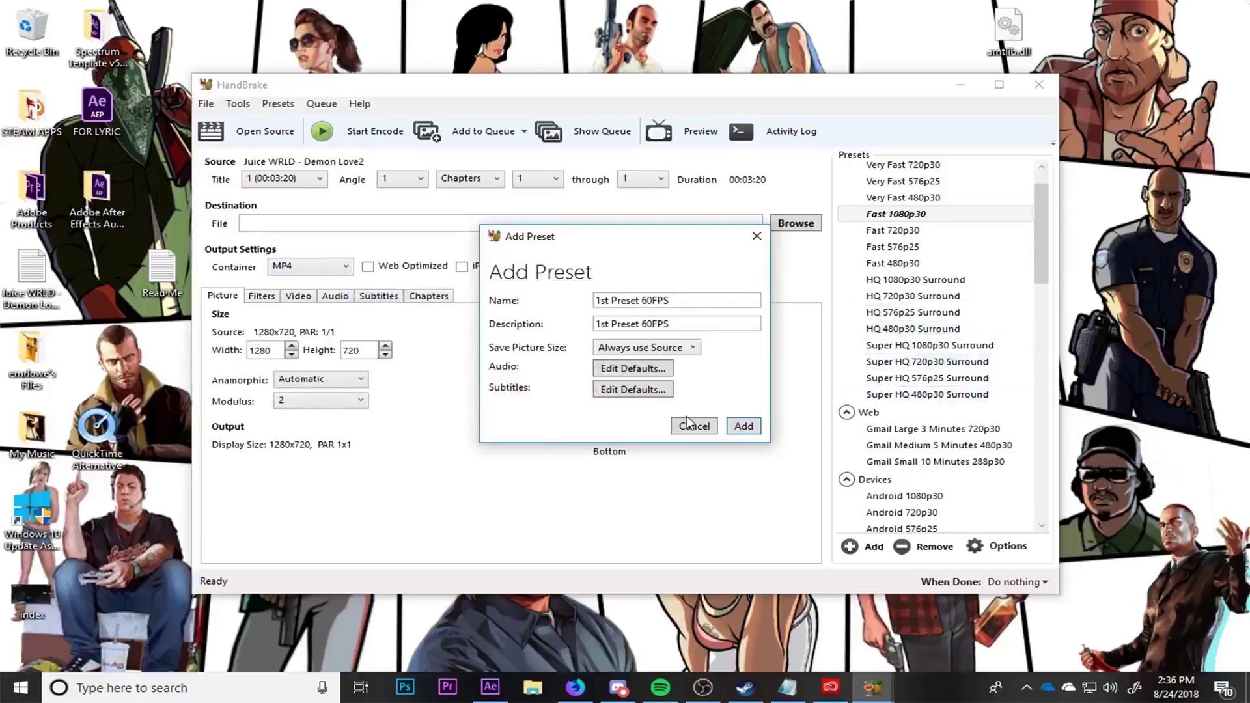
left_click(743, 426)
Step: Make the 1st Preset 60FPS user preset the default and acknowledge the notice
scroll(1049, 245, "down", 1)
scroll(1050, 244, "down", 10)
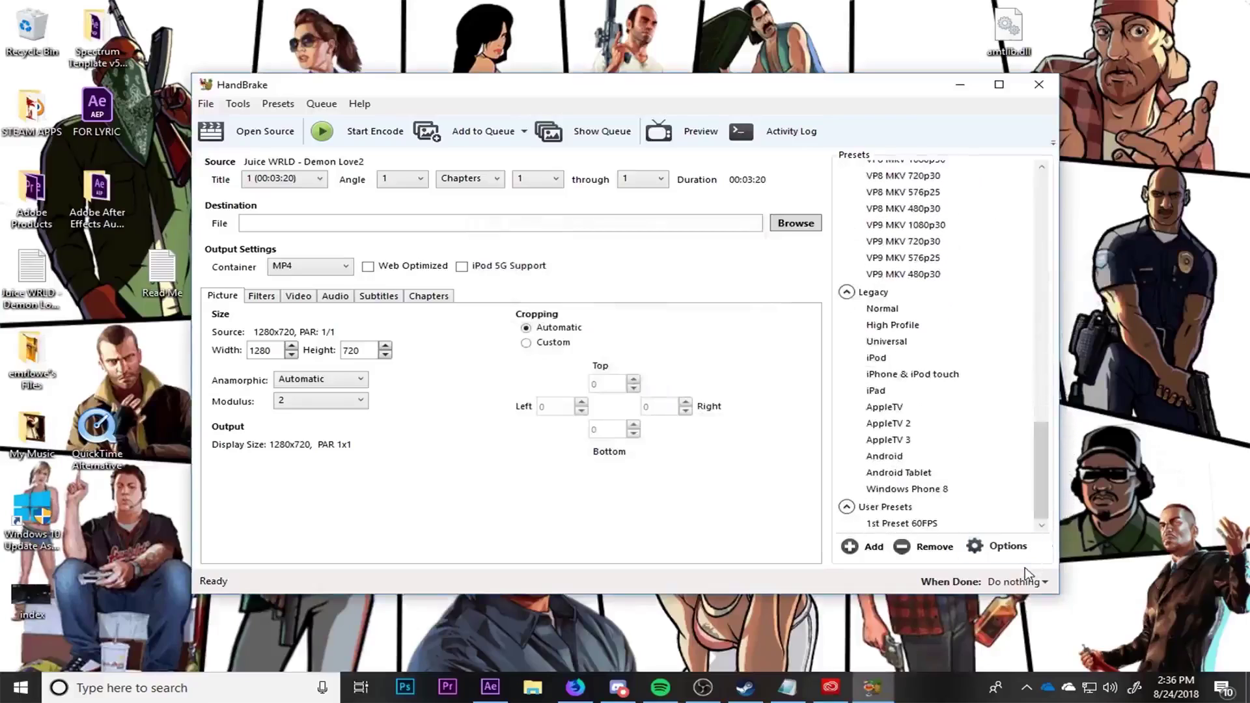
right_click(922, 526)
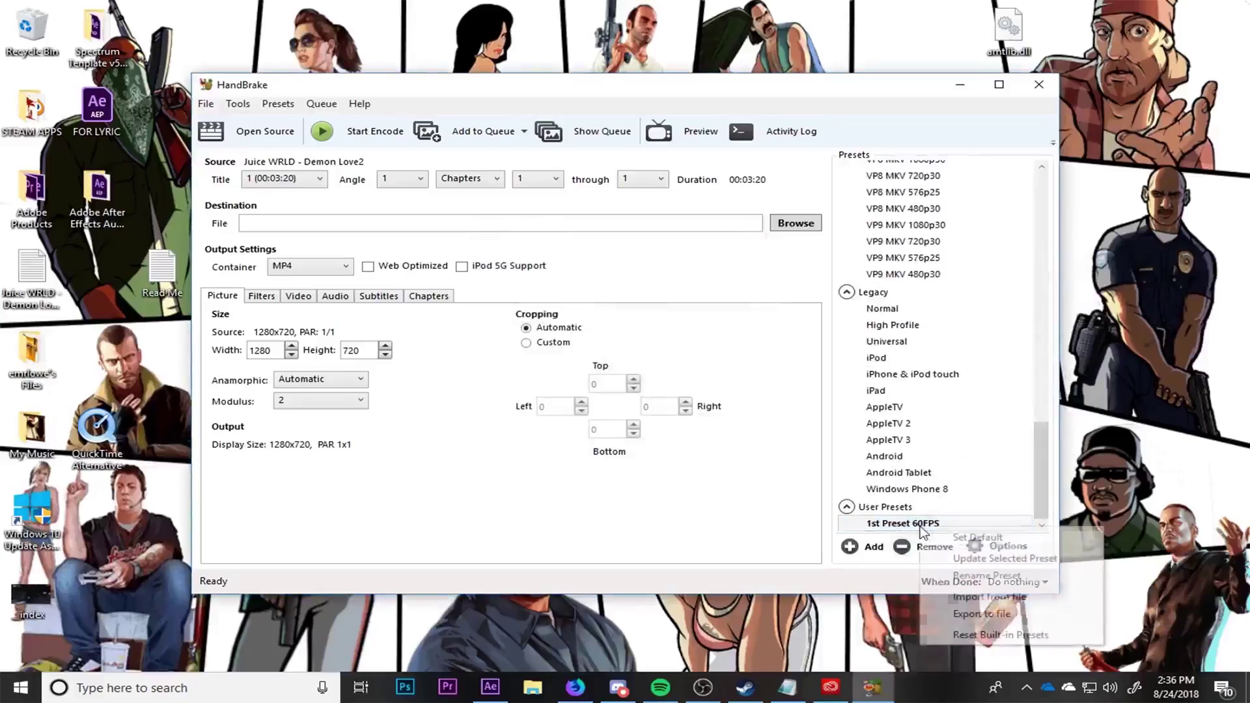
left_click(972, 535)
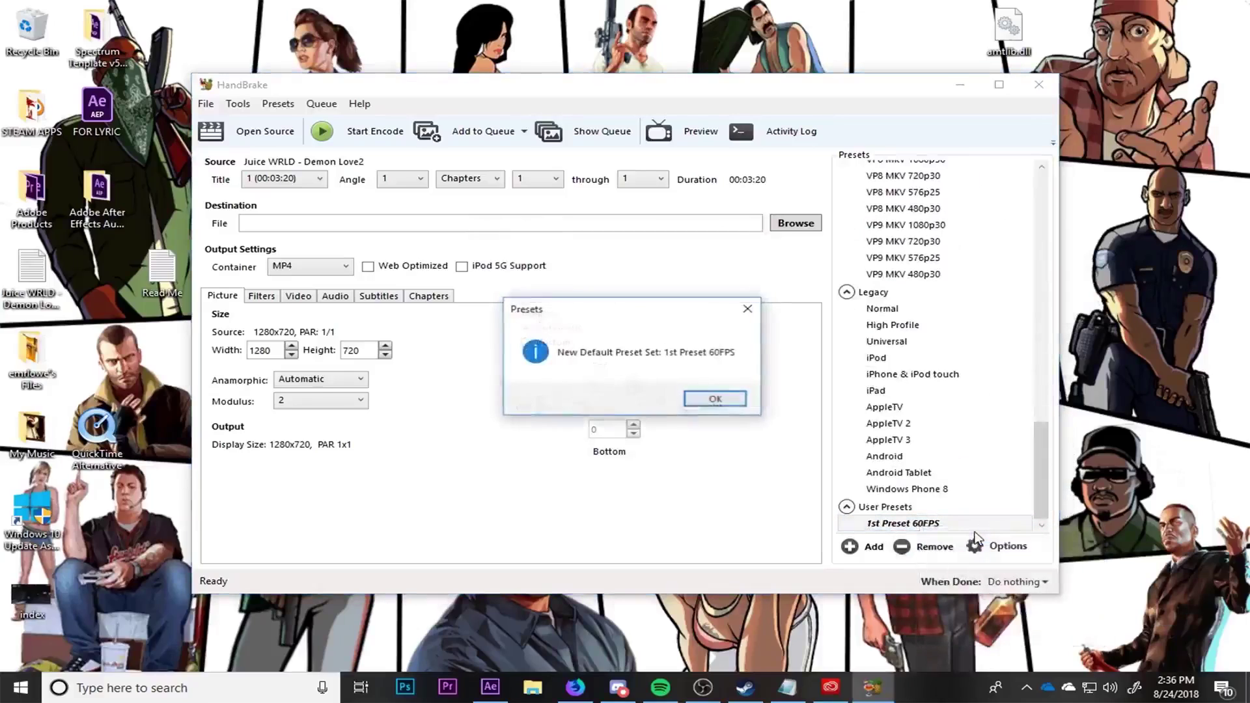
left_click(711, 397)
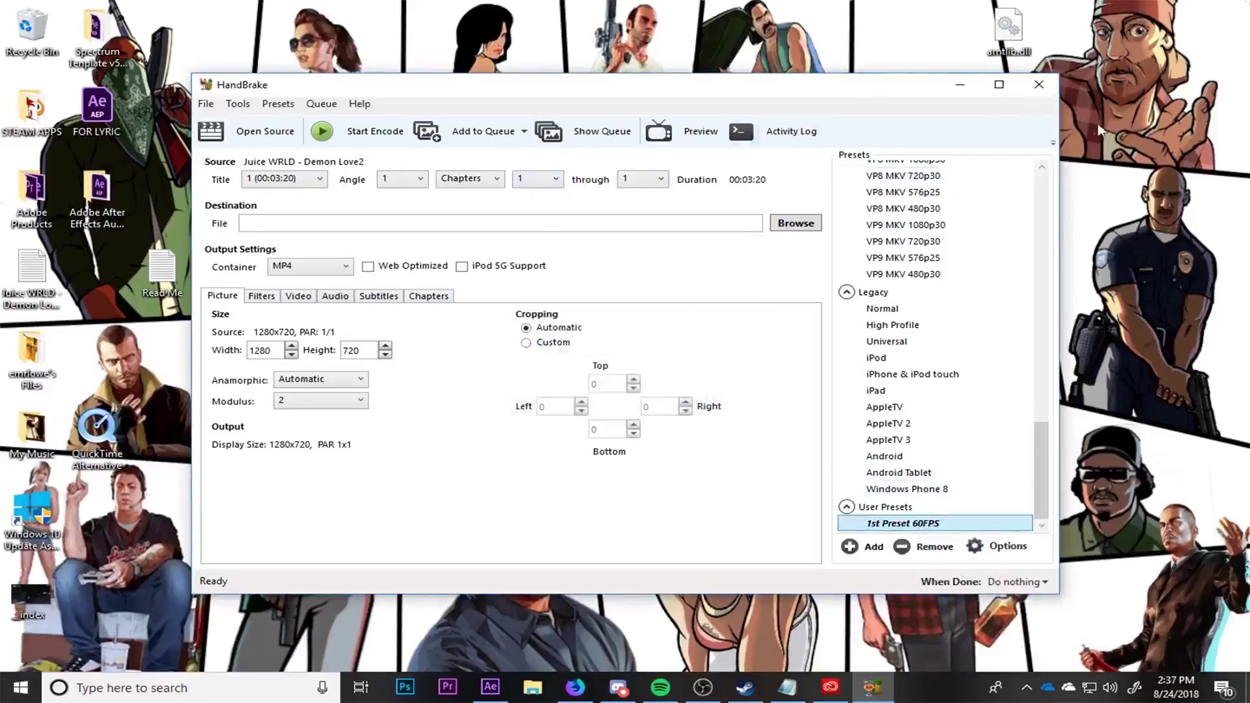
Step: Close HandBrake and launch it again by searching for it in Windows
left_click(1050, 90)
left_click(21, 687)
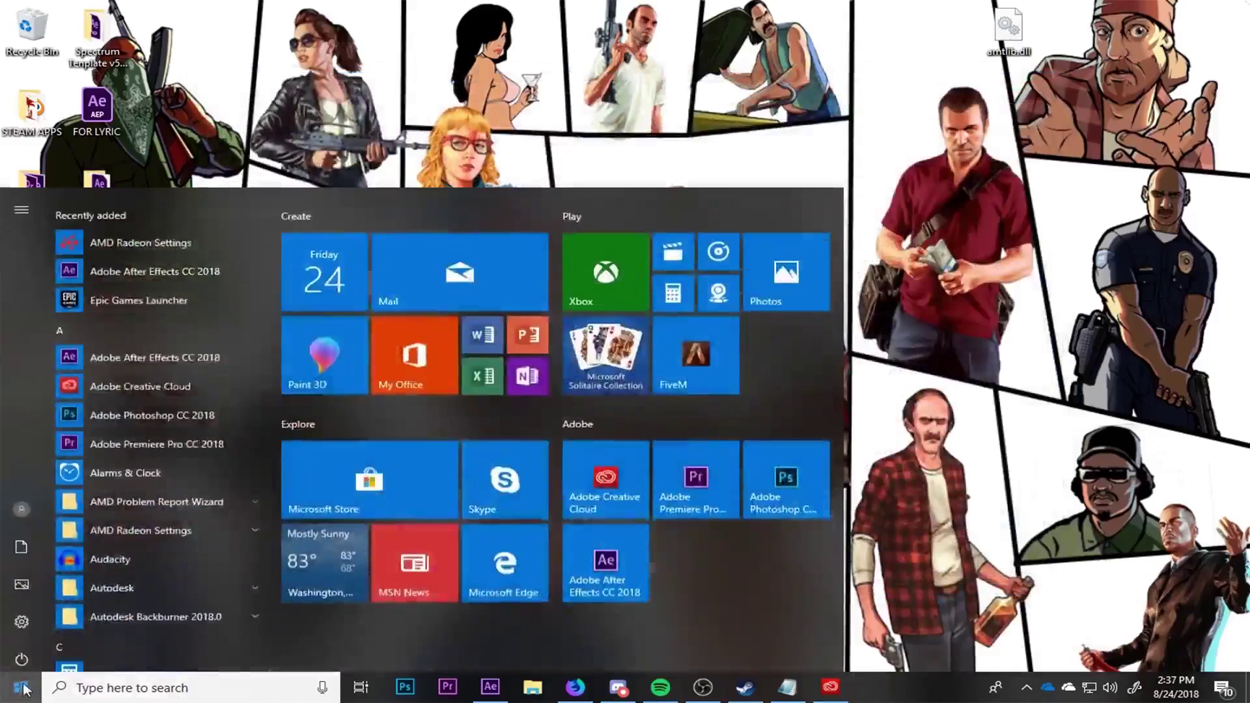
type("ha")
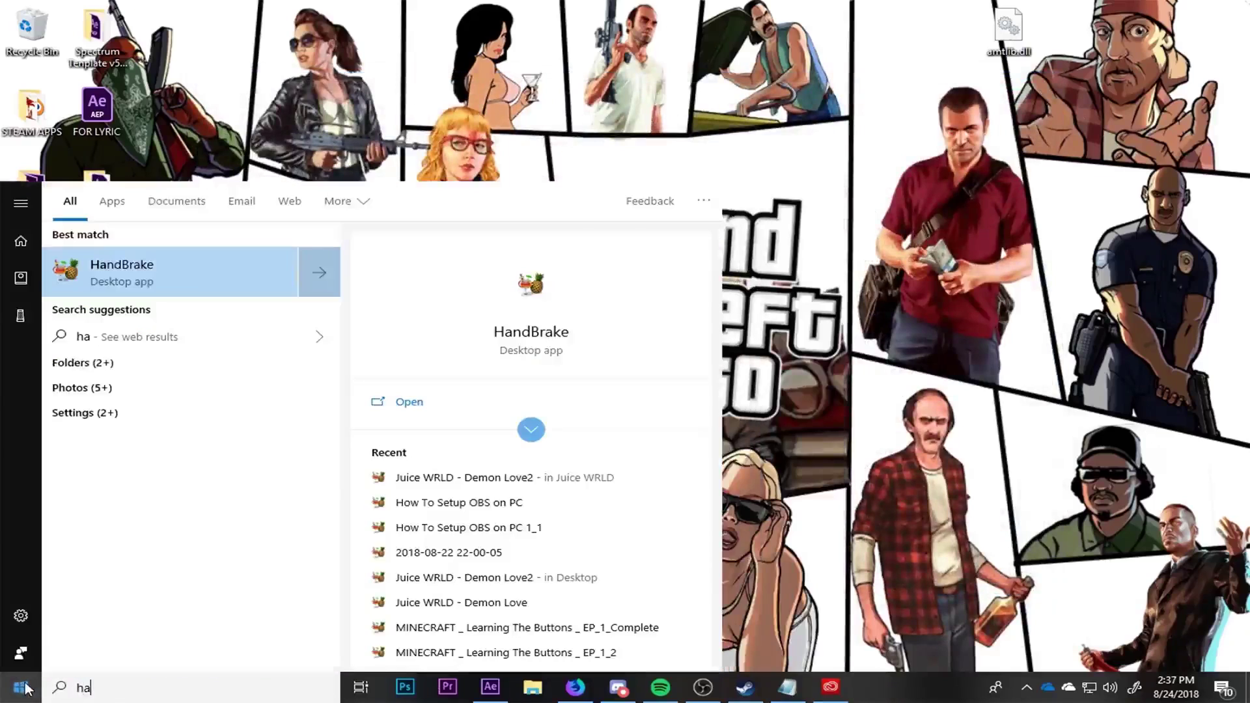
key("Escape")
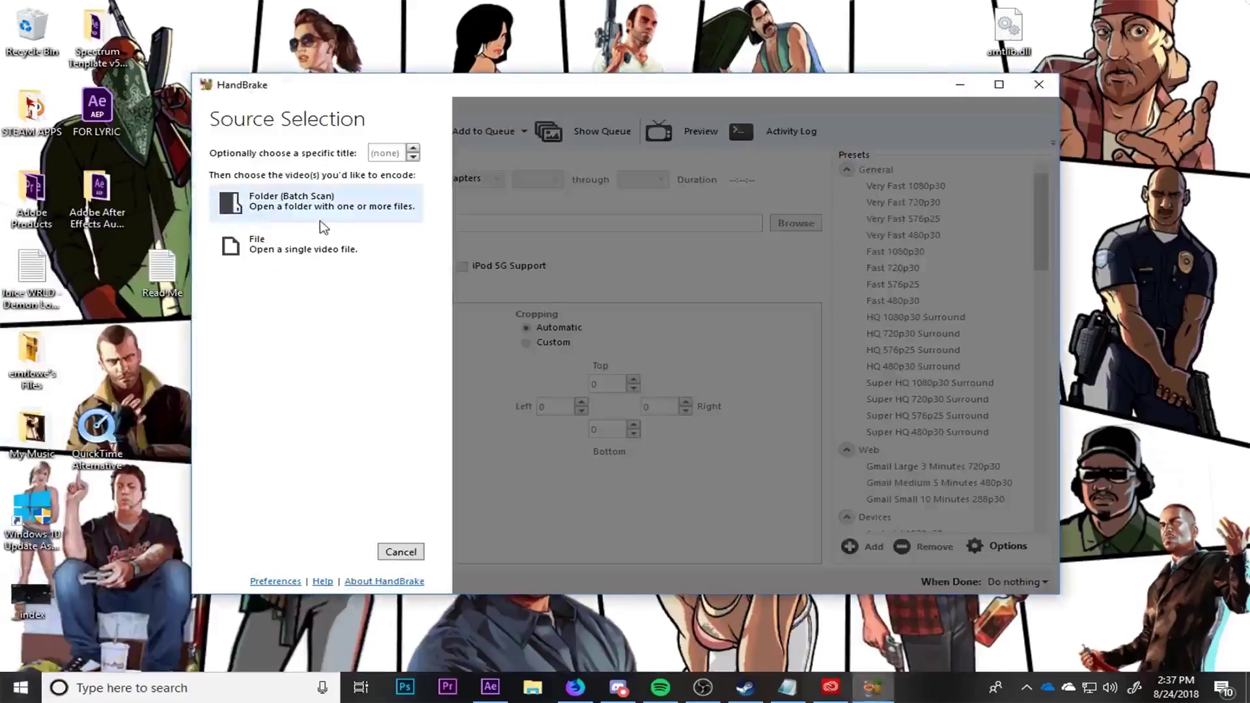
Step: Open the single video file Juice WRLD - I'll Be Fine (Official Audio) from the Juice WRLD Videos folder as the source
left_click(306, 261)
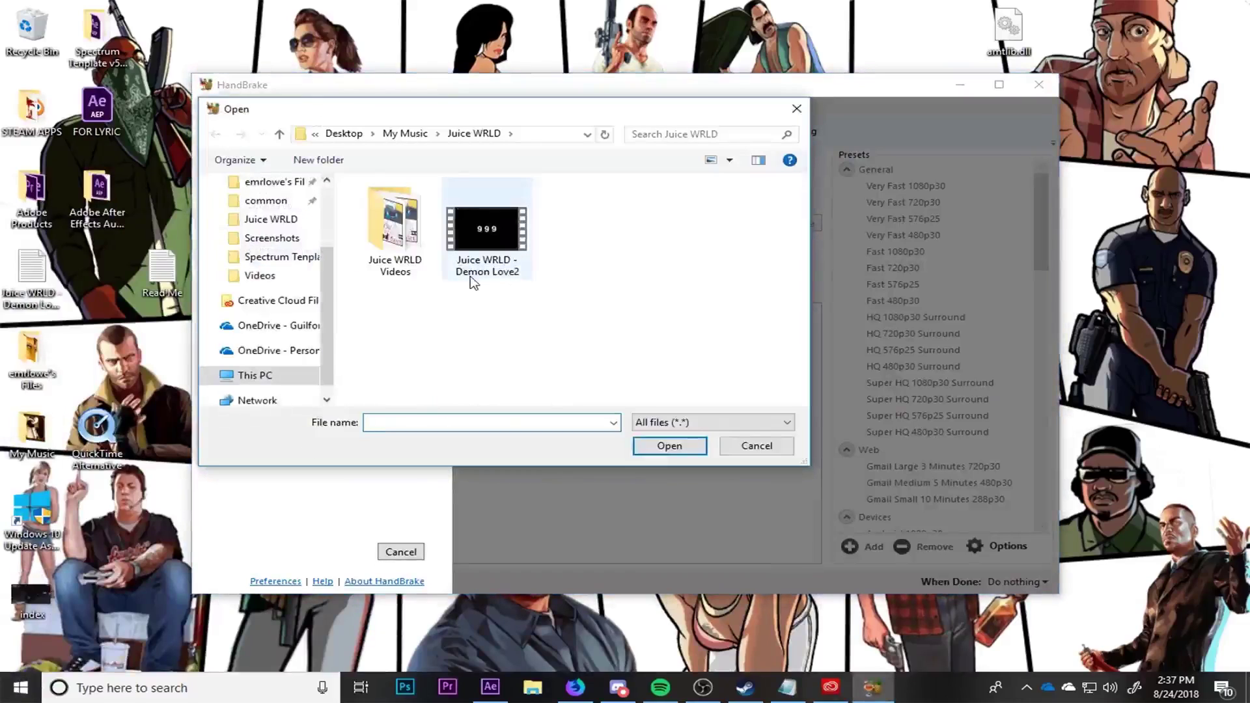
scroll(279, 259, "up", 2)
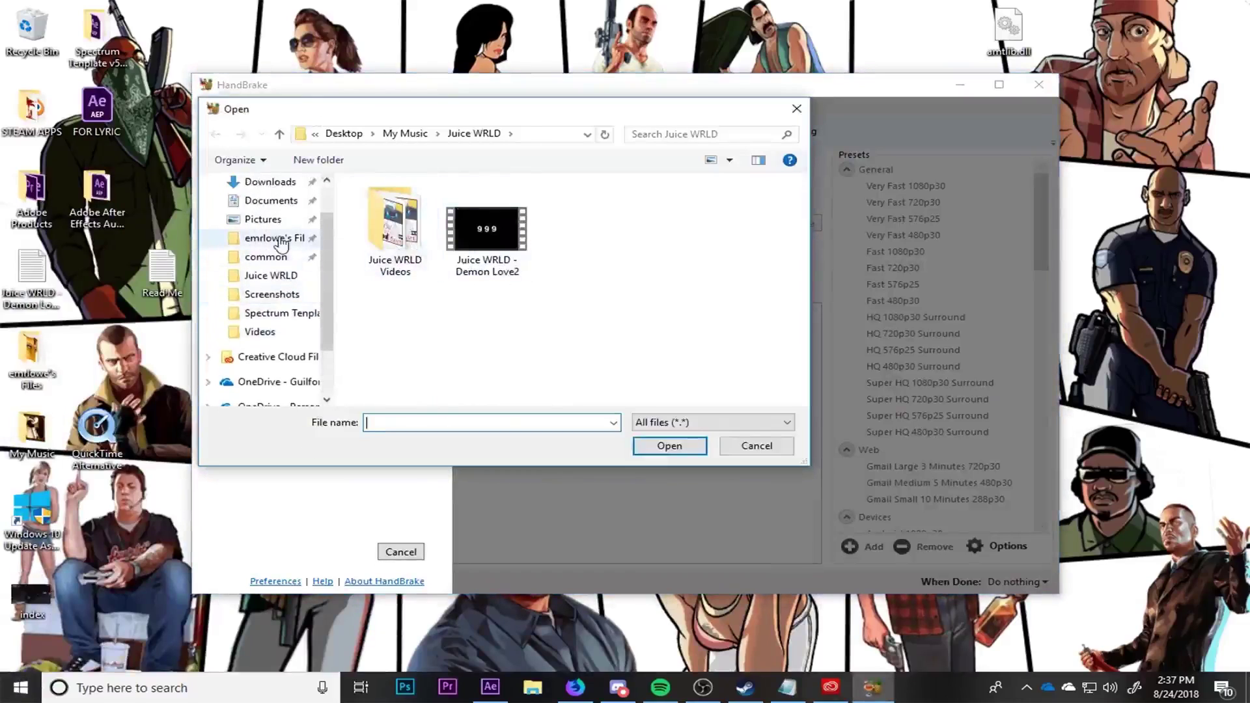
left_click(264, 257)
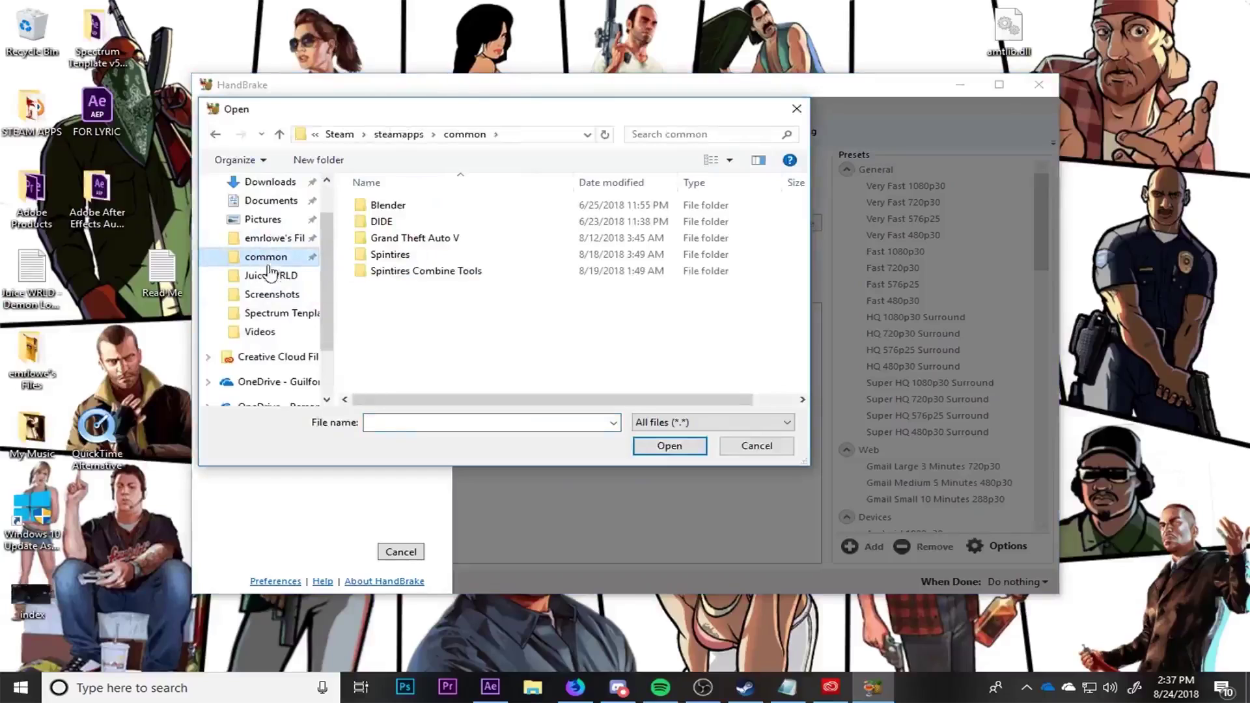
left_click(270, 277)
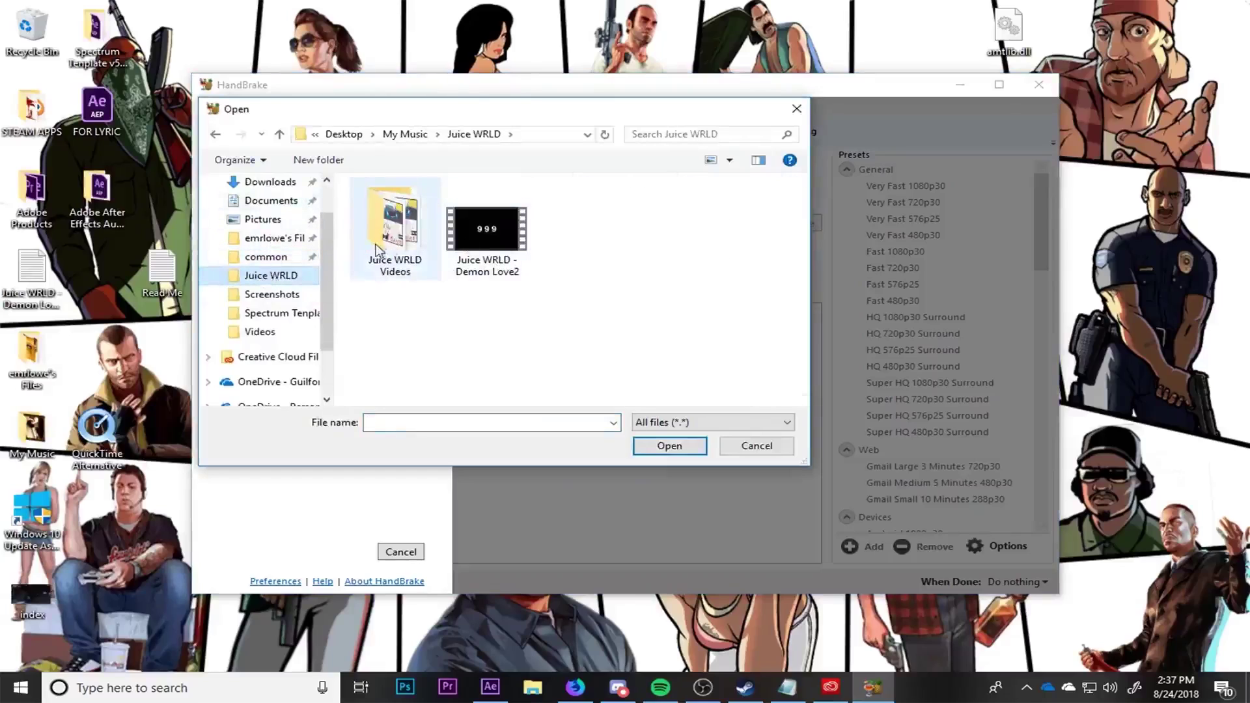
left_click(403, 227)
double_click(395, 228)
double_click(489, 224)
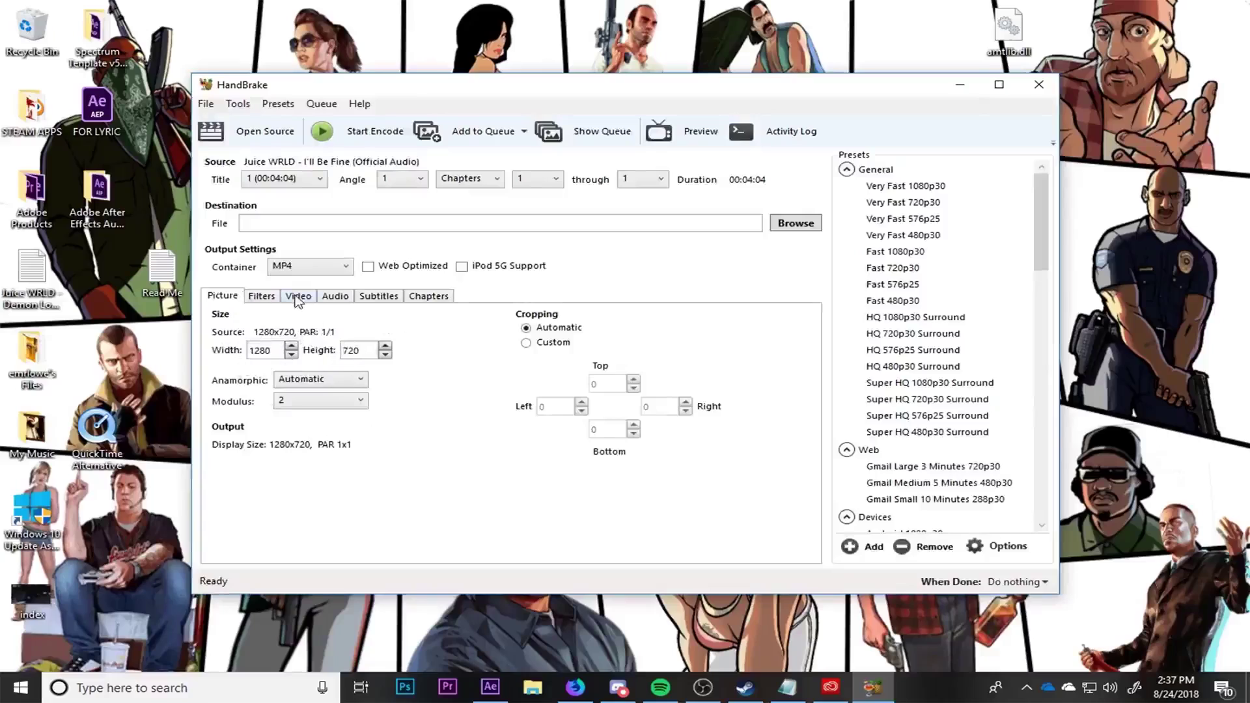
Step: Review the new source's video settings and select the 1st Preset 60FPS user preset
left_click(298, 296)
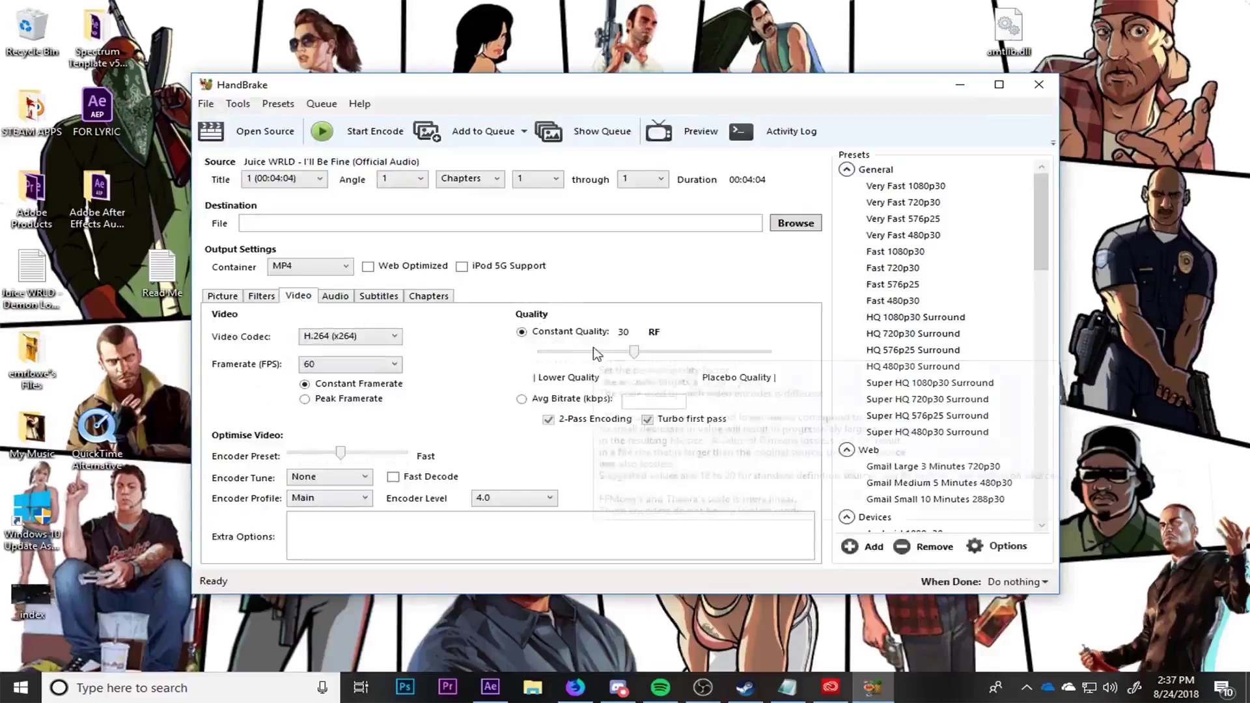
left_click_drag(1039, 208, 1038, 485)
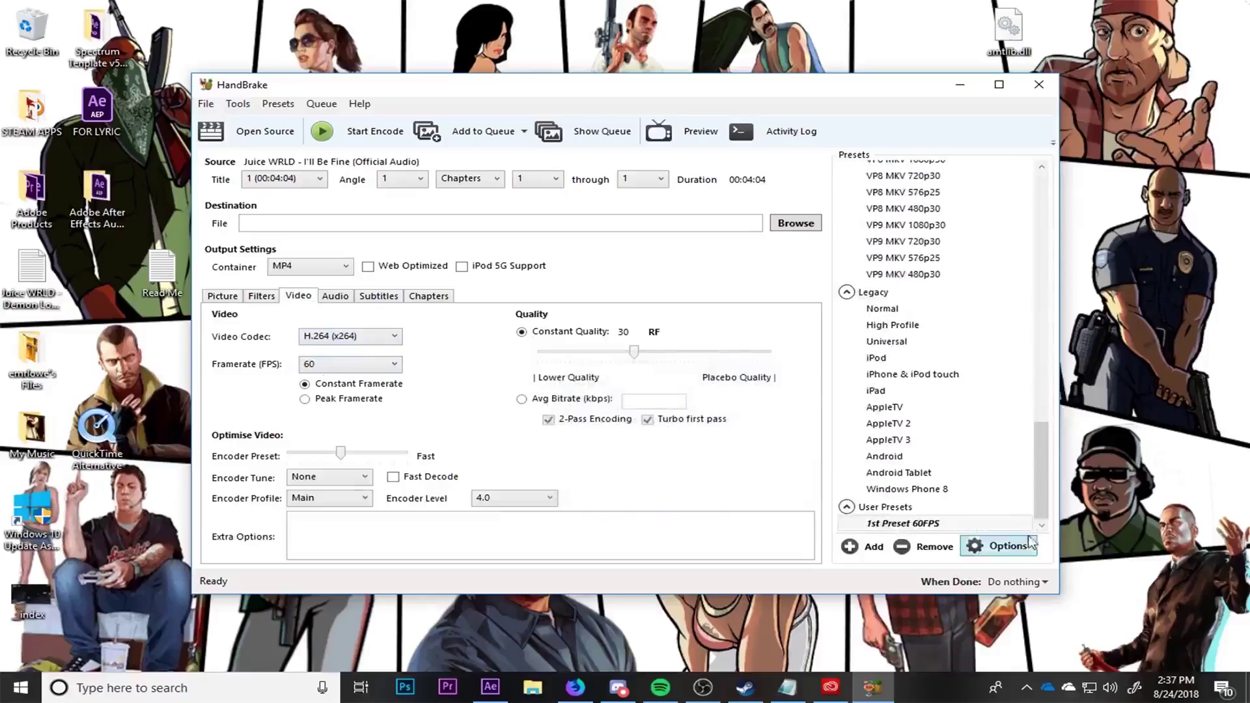
left_click(877, 517)
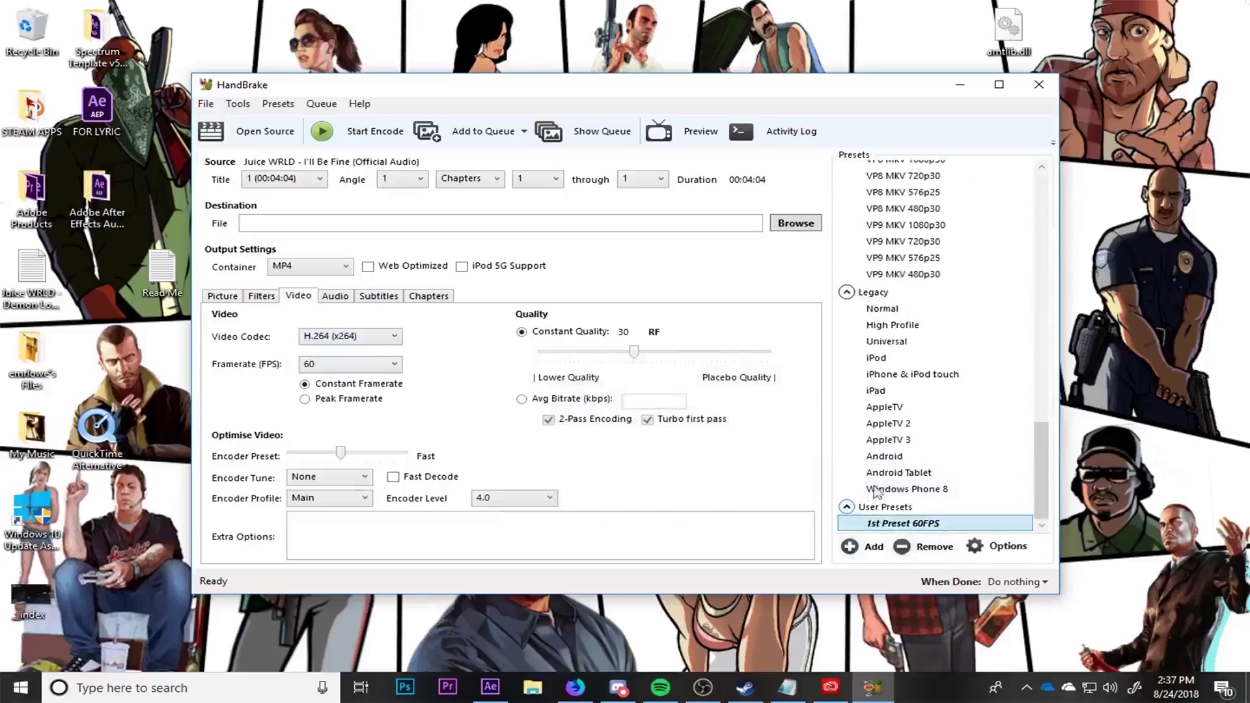
left_click(847, 507)
left_click(856, 524)
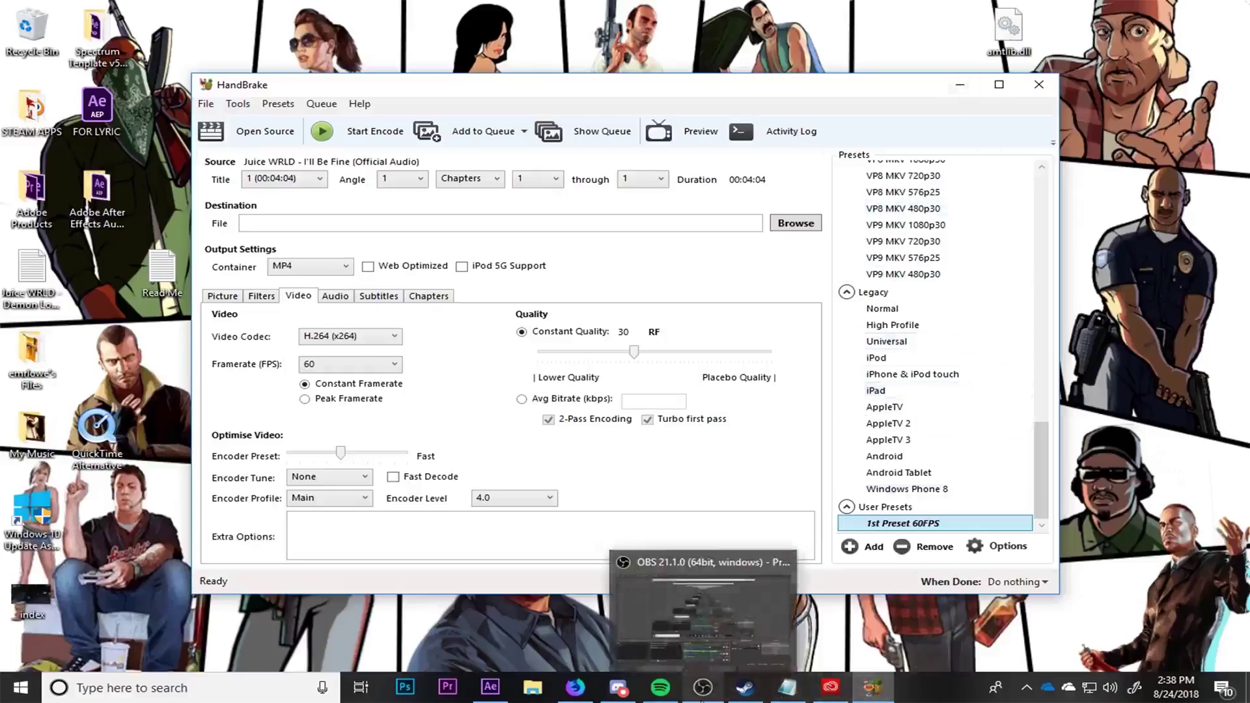
left_click(703, 688)
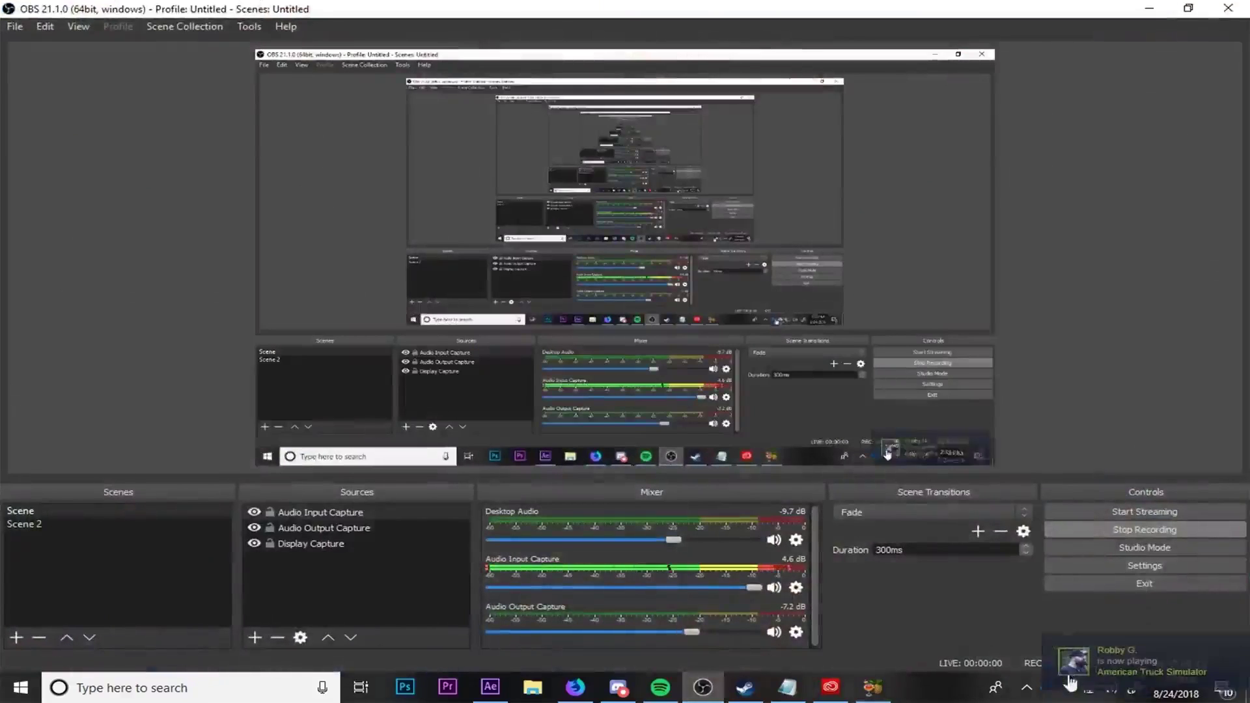